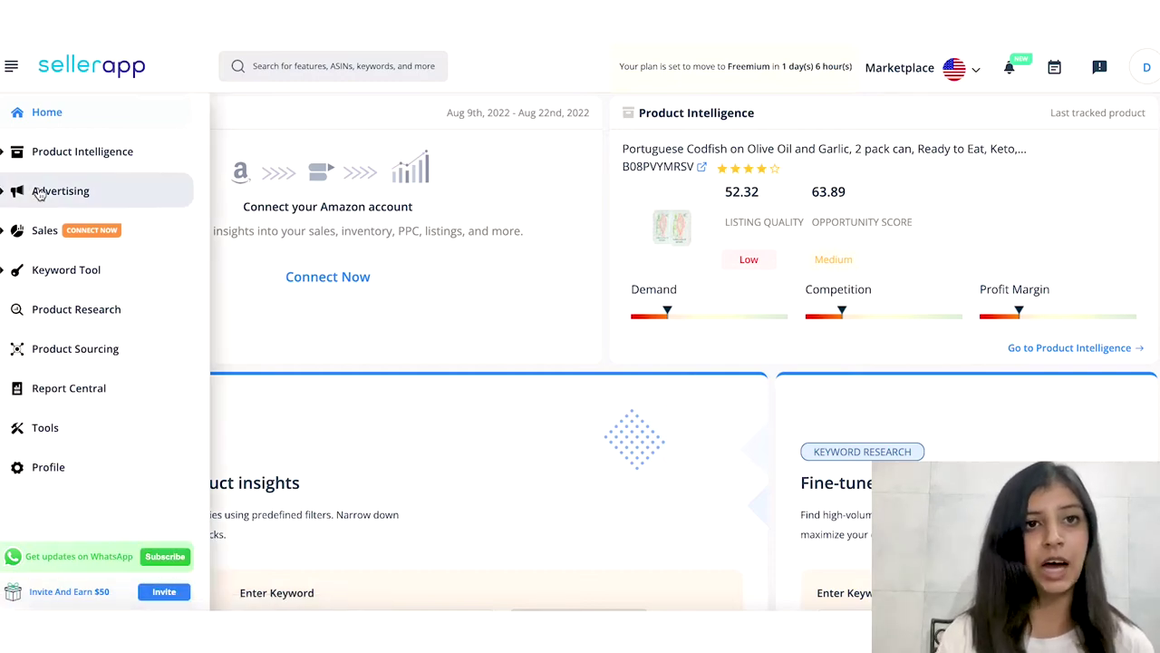
Step: Go to Advertising and open its Insights page, starting on Negative Search Terms
{"action": "left_click", "coordinate": [36, 191]}
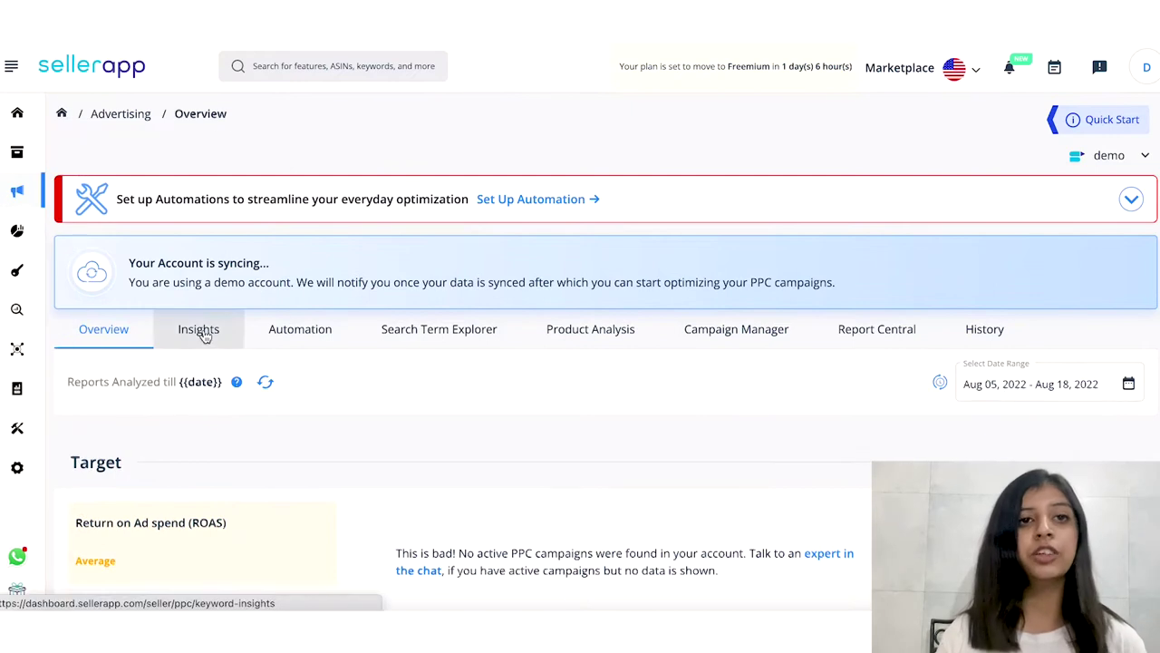
{"action": "left_click", "coordinate": [203, 333]}
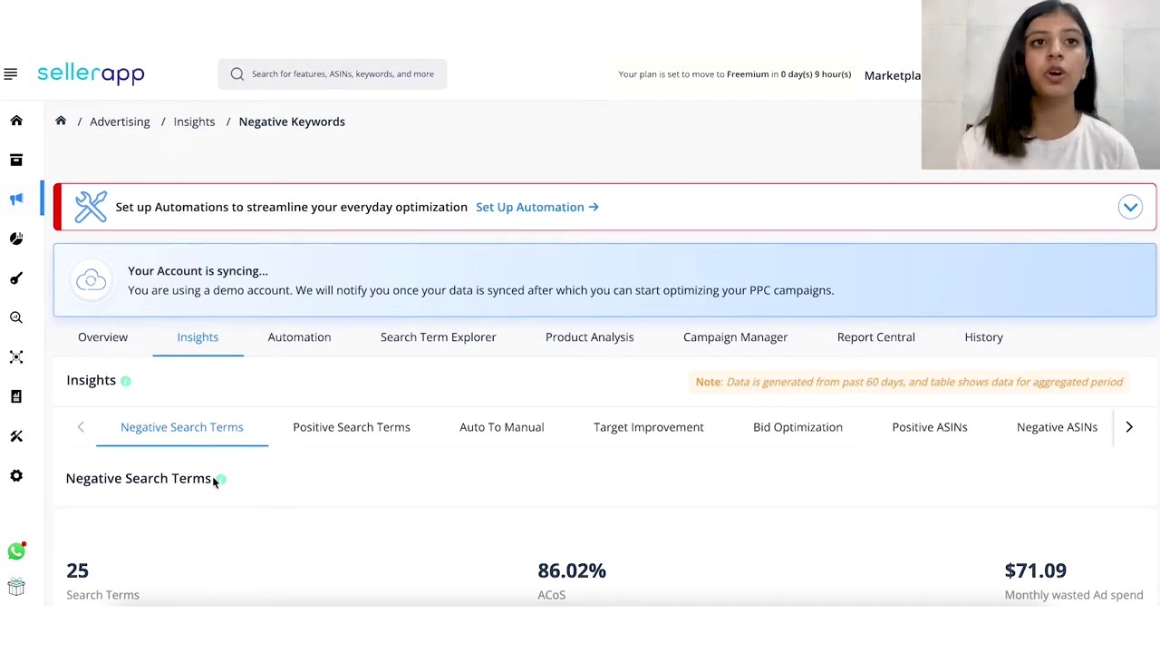
{"action": "mouse_move", "coordinate": [222, 481]}
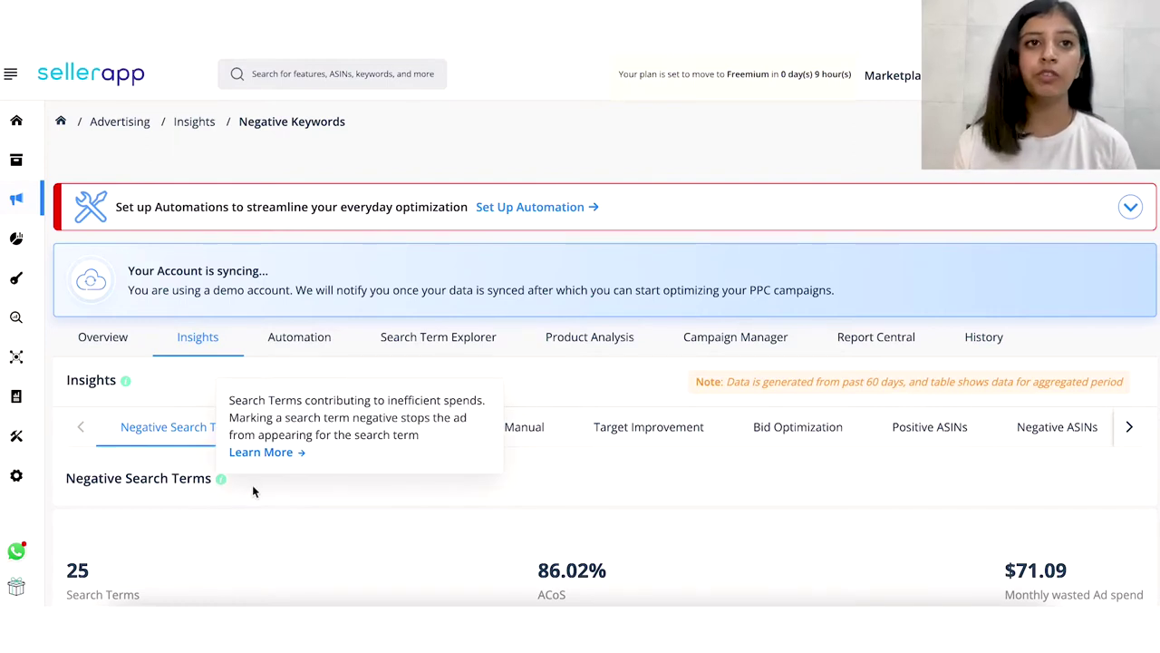
{"action": "scroll", "coordinate": [253, 491], "scroll_direction": "down", "scroll_amount": 1}
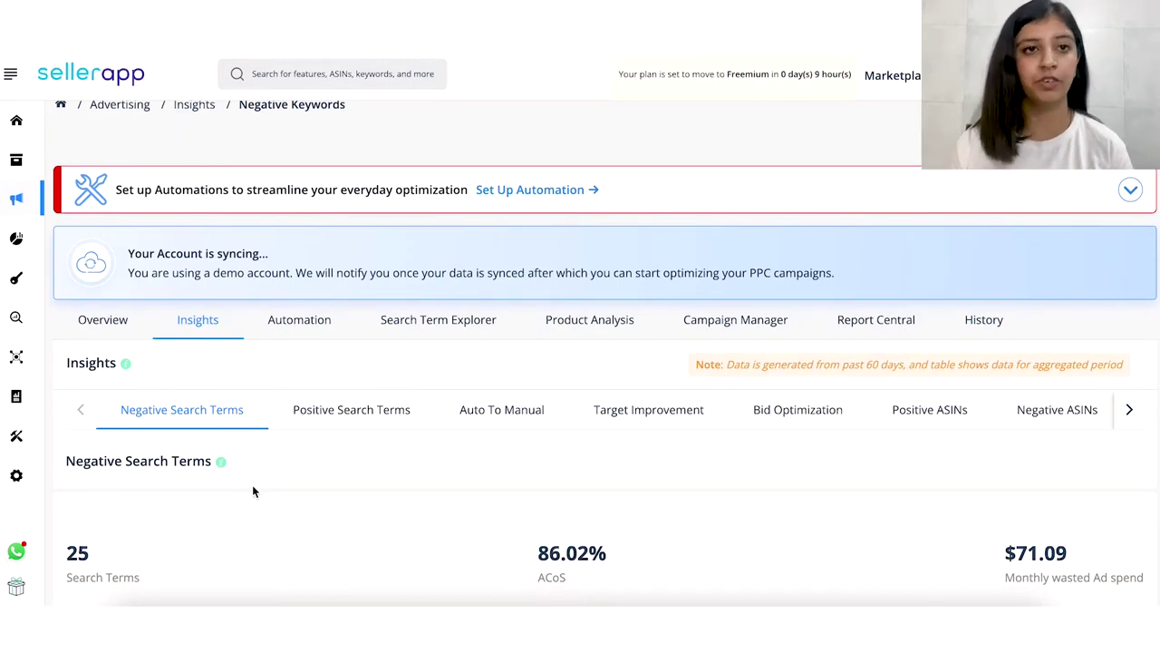
{"action": "scroll", "coordinate": [253, 490], "scroll_direction": "down", "scroll_amount": 2}
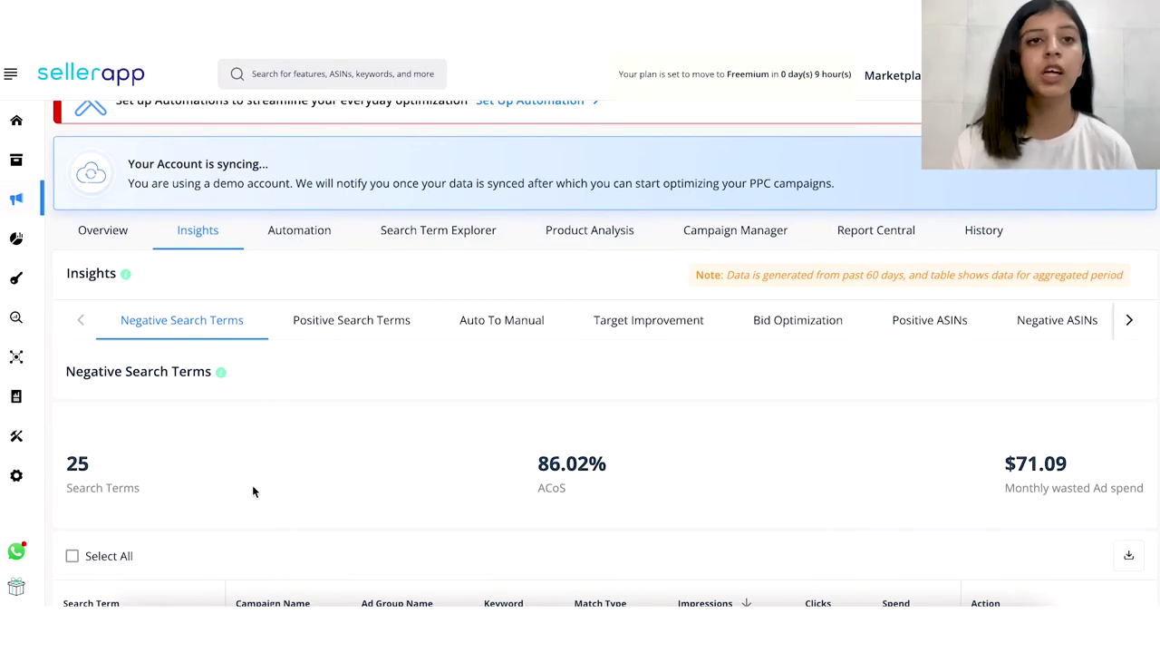
{"action": "scroll", "coordinate": [253, 490], "scroll_direction": "down", "scroll_amount": 2}
{"action": "scroll", "coordinate": [253, 490], "scroll_direction": "down", "scroll_amount": 1}
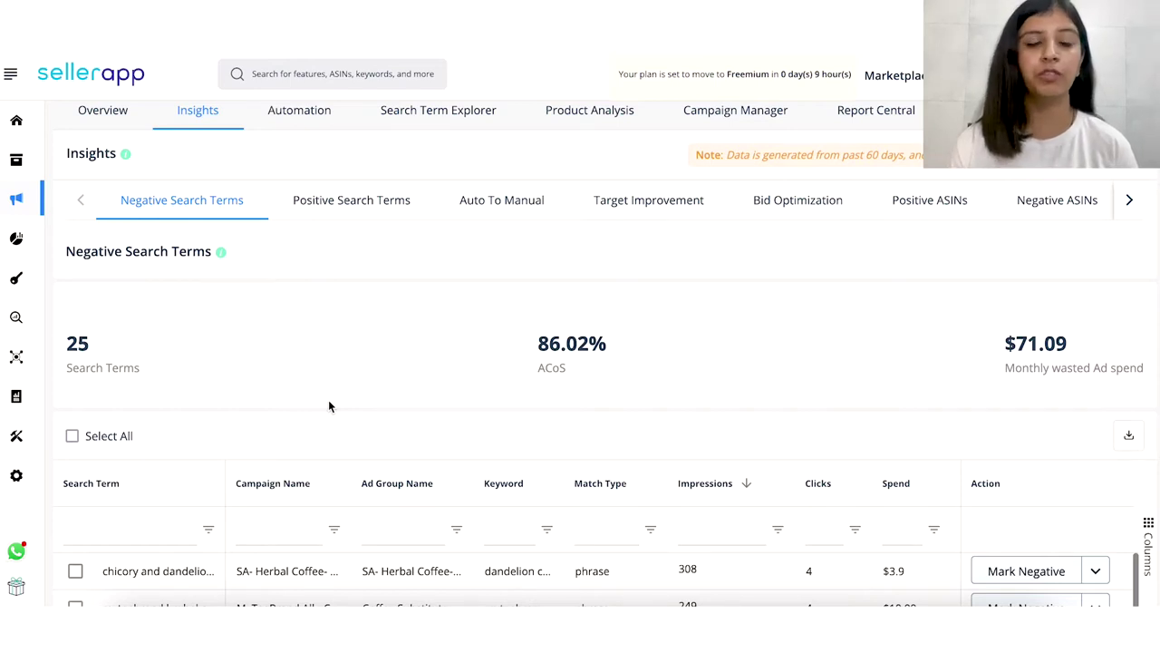
{"action": "scroll", "coordinate": [328, 405], "scroll_direction": "down", "scroll_amount": 2}
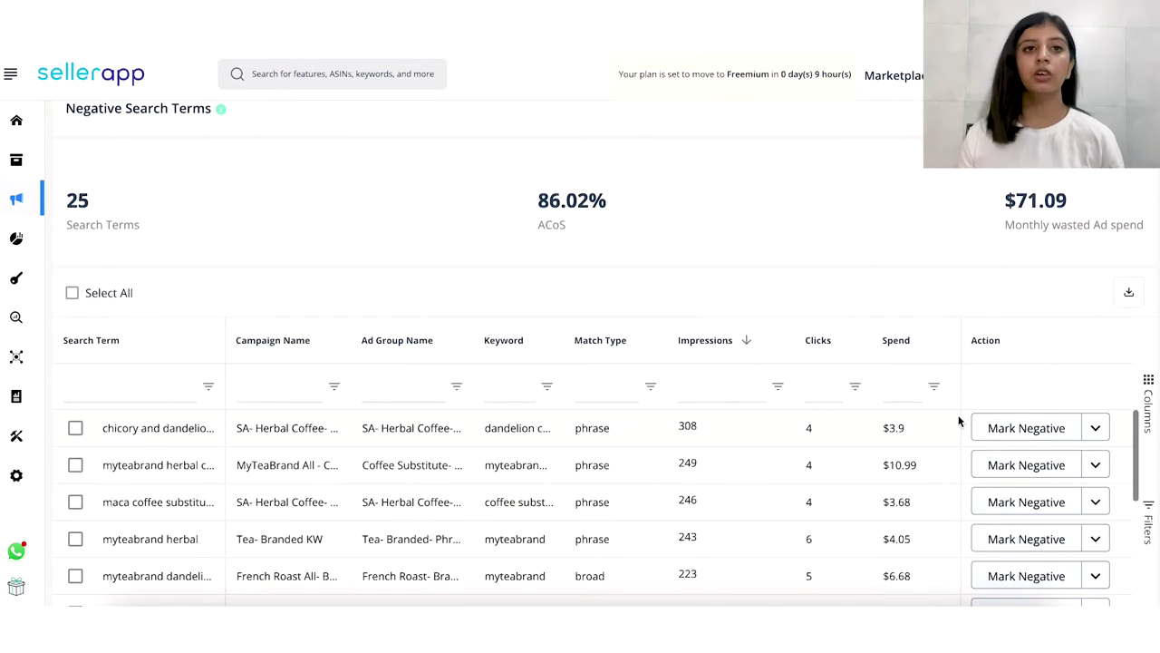
{"action": "left_click", "coordinate": [1094, 429]}
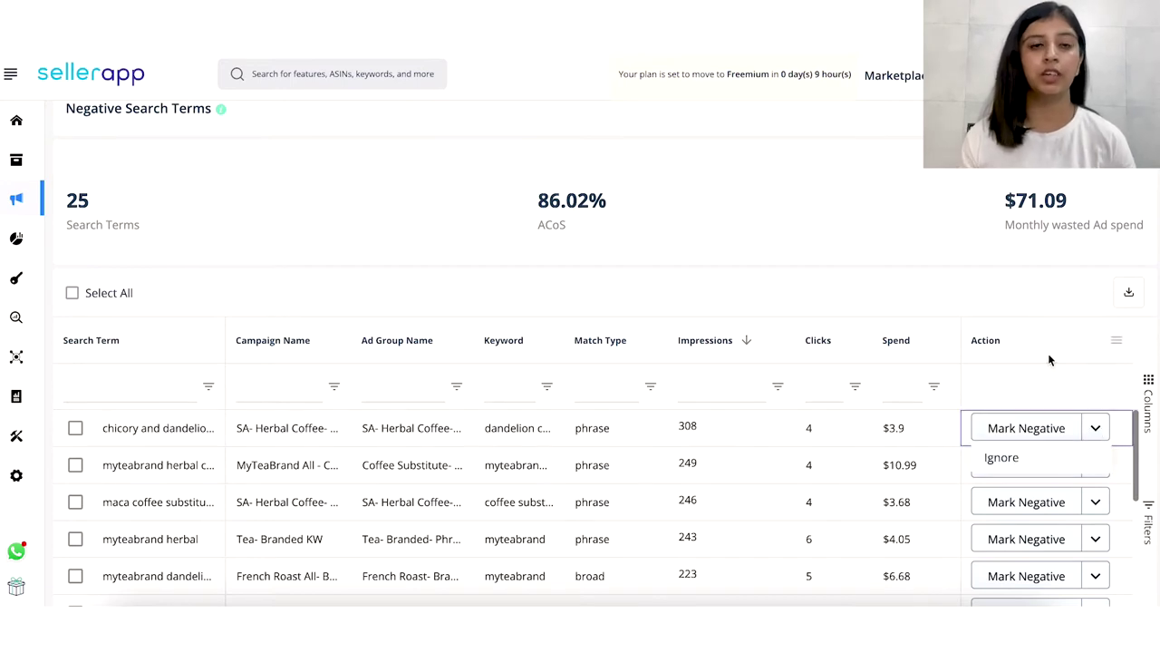
{"action": "left_click", "coordinate": [1032, 301]}
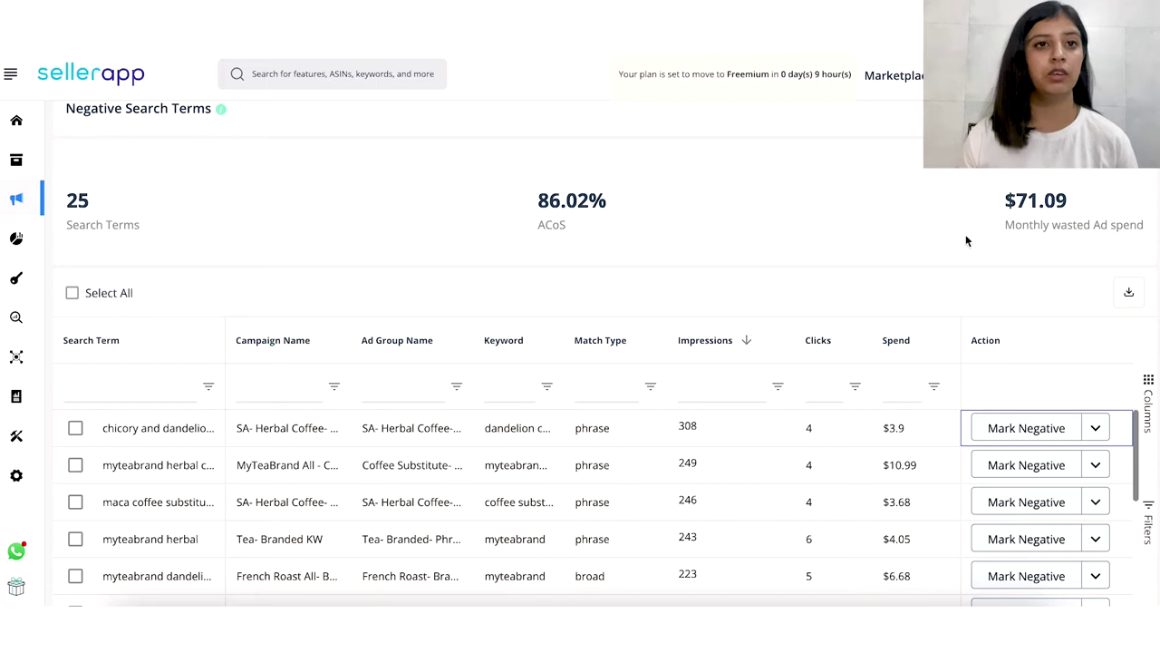
{"action": "scroll", "coordinate": [771, 245], "scroll_direction": "down", "scroll_amount": 2}
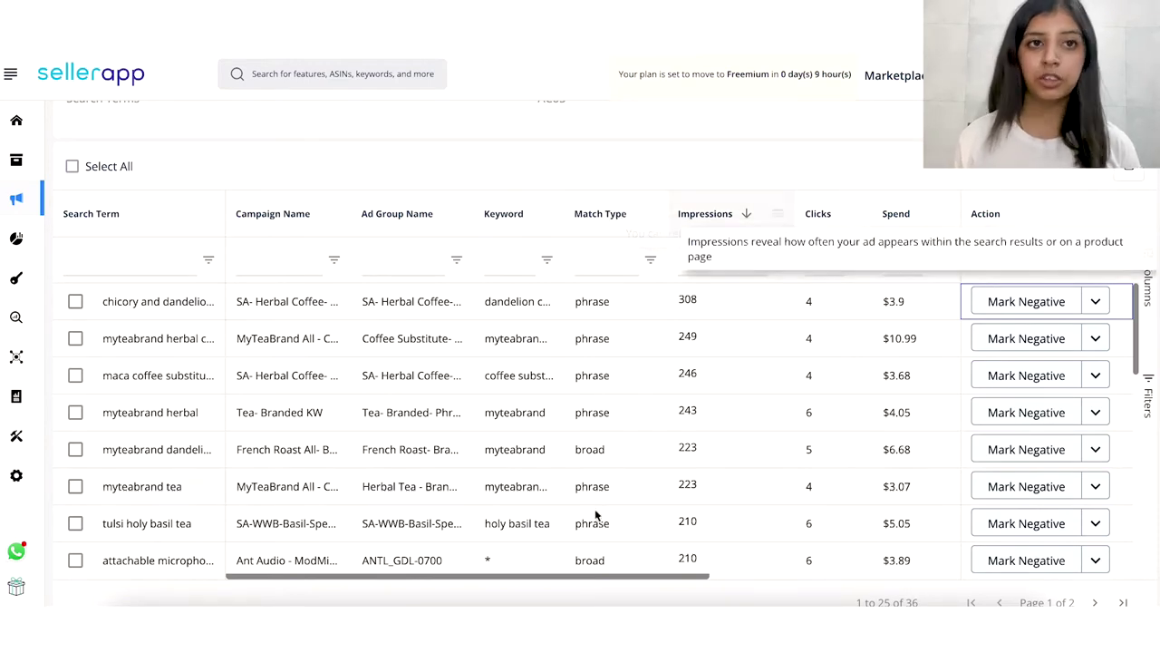
{"action": "left_click_drag", "start_coordinate": [552, 585], "coordinate": [844, 590]}
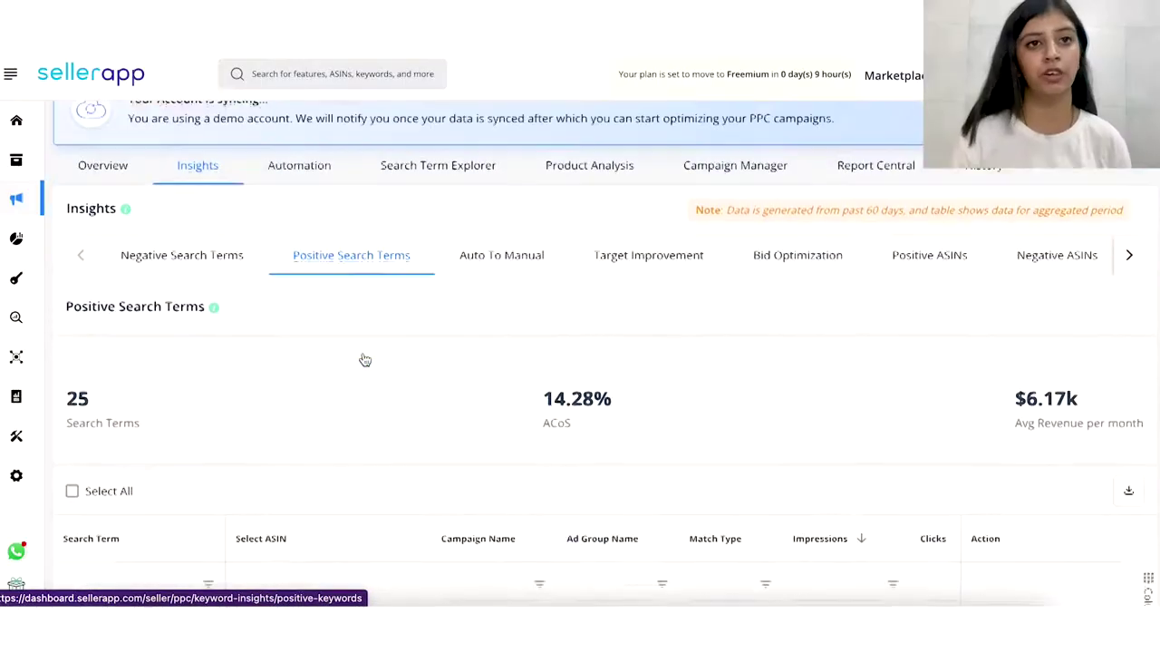
Step: Scroll to the Positive Search Terms stats: 25 terms, 14.28% ACoS, $6.17k monthly revenue
{"action": "scroll", "coordinate": [362, 358], "scroll_direction": "down", "scroll_amount": 2}
{"action": "mouse_move", "coordinate": [216, 201]}
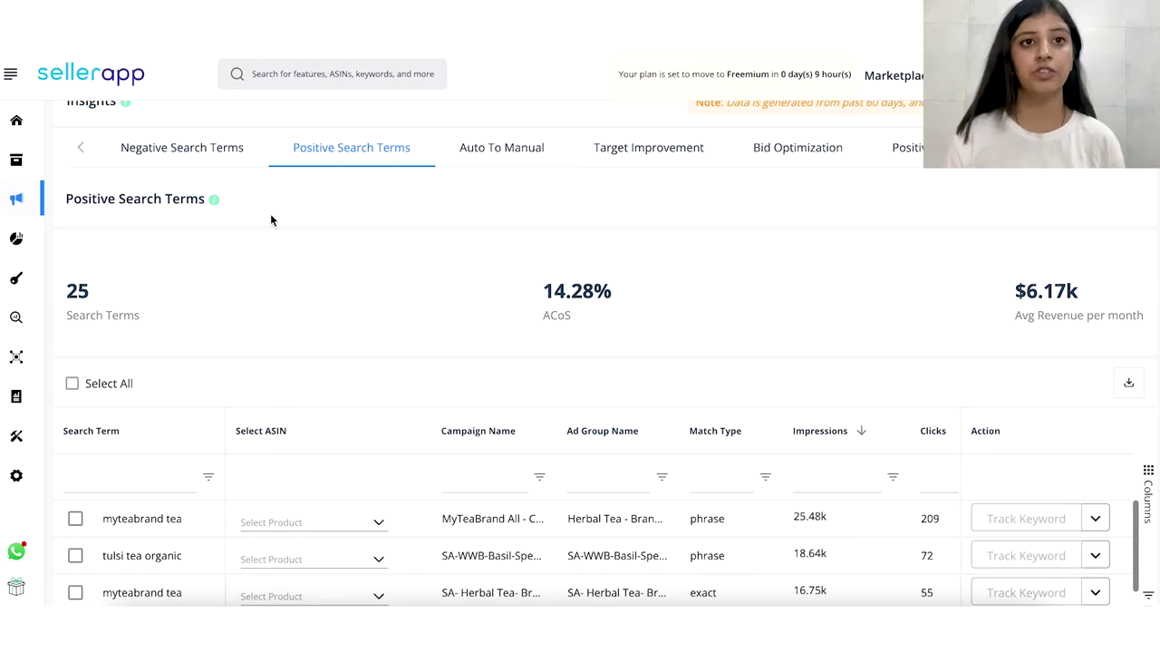
{"action": "mouse_move", "coordinate": [16, 160]}
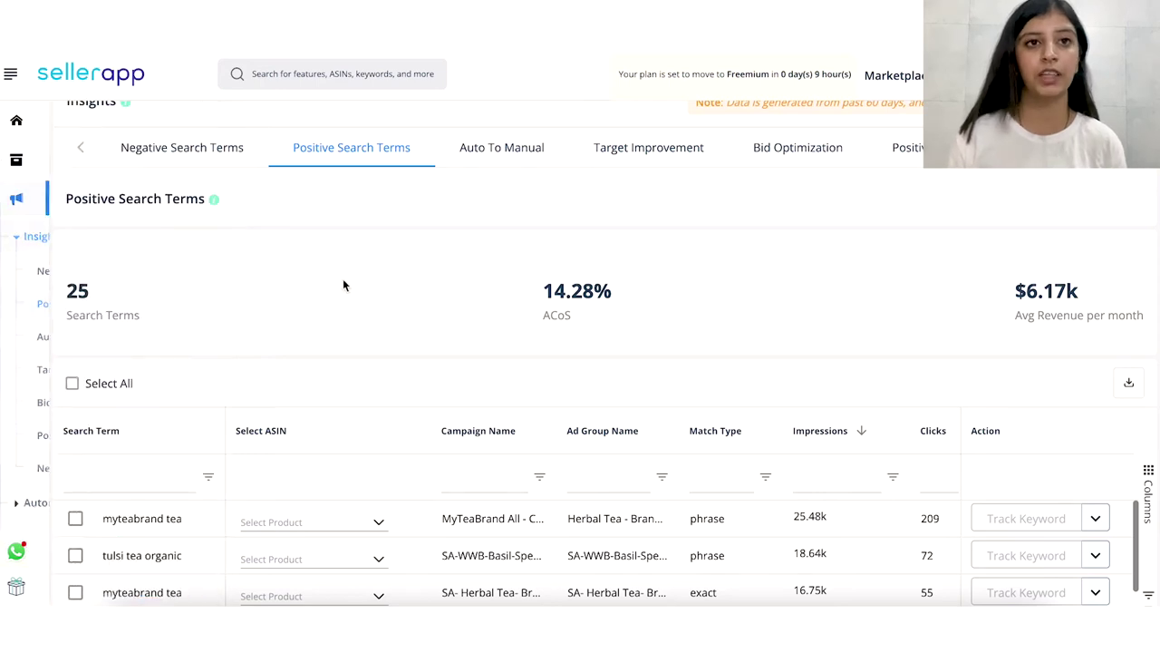
{"action": "scroll", "coordinate": [342, 280], "scroll_direction": "down", "scroll_amount": 2}
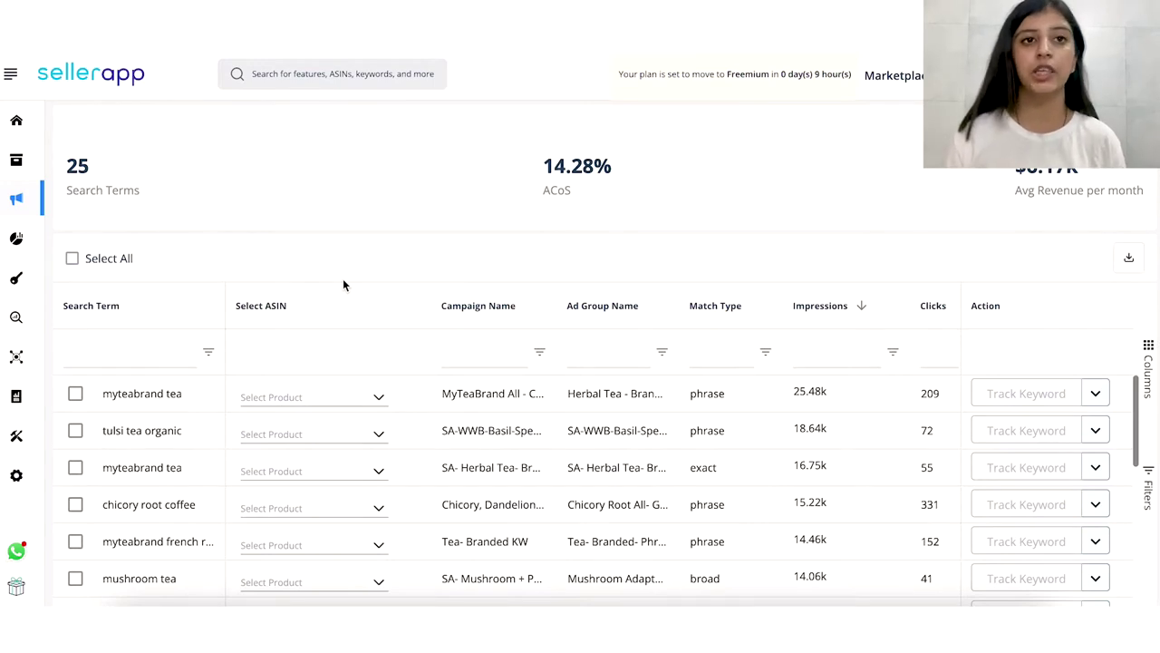
{"action": "scroll", "coordinate": [343, 281], "scroll_direction": "down", "scroll_amount": 2}
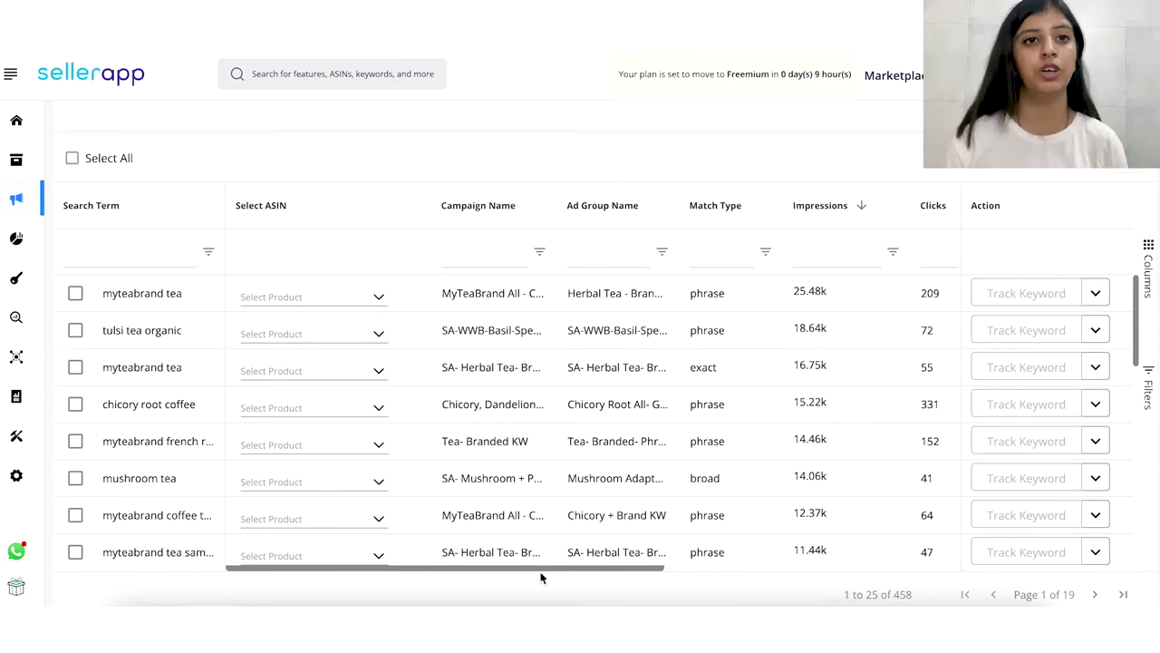
{"action": "left_click_drag", "start_coordinate": [545, 571], "coordinate": [879, 584]}
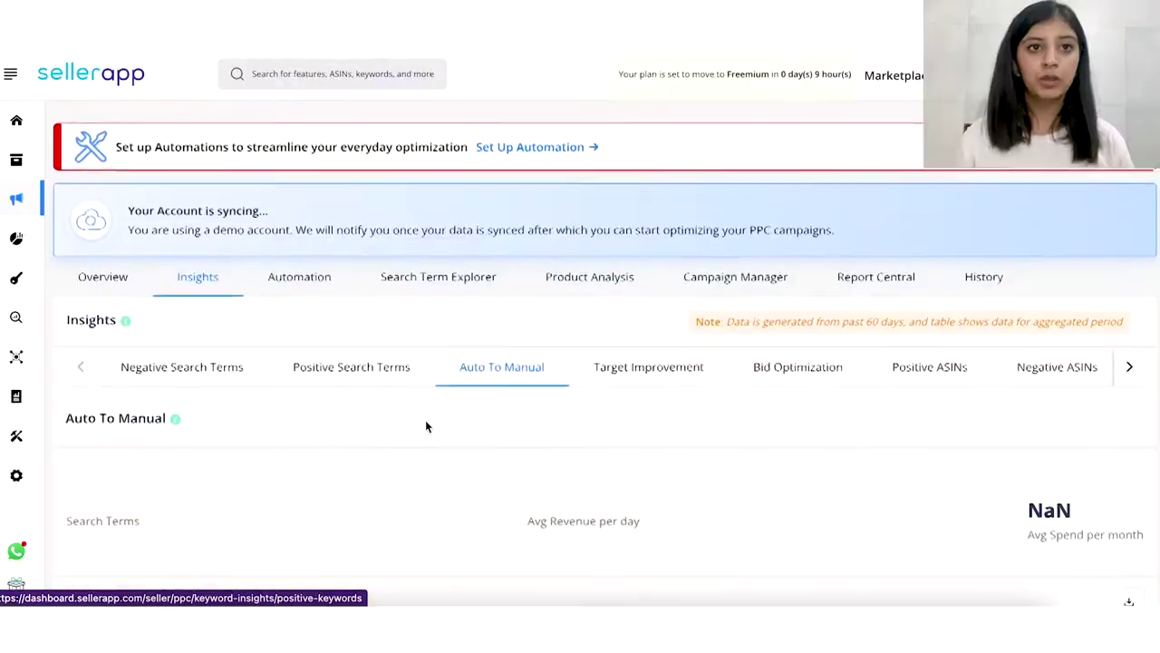
Step: Scroll through the Auto To Manual table of 13 search terms and its revenue and spend figures
{"action": "scroll", "coordinate": [425, 420], "scroll_direction": "down", "scroll_amount": 2}
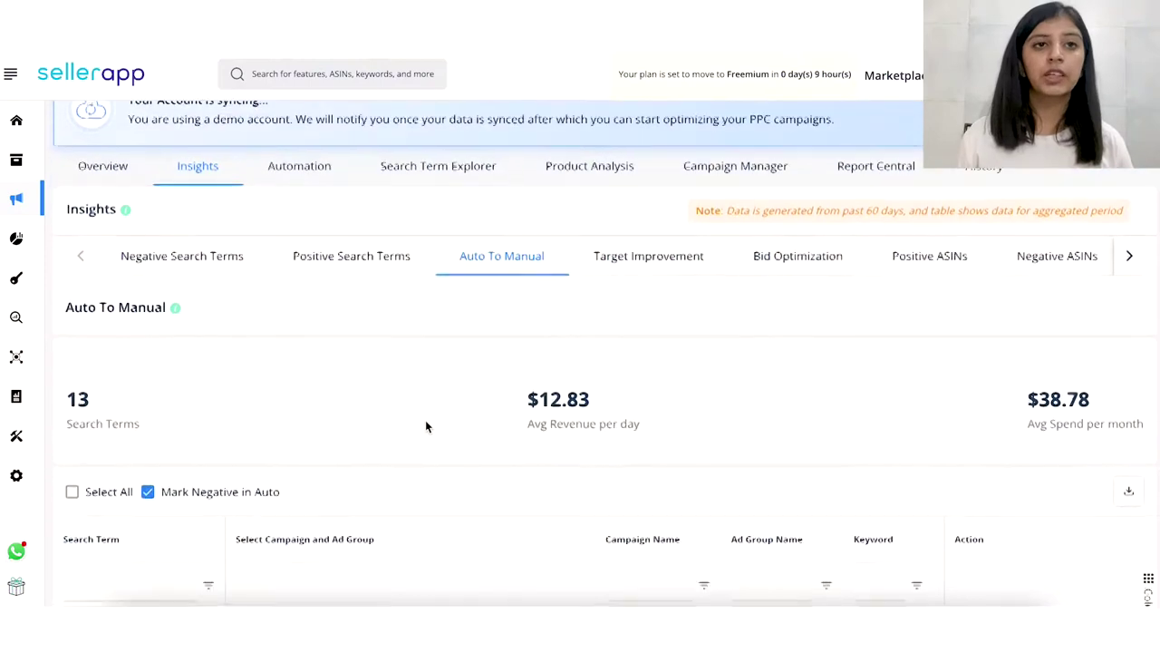
{"action": "scroll", "coordinate": [425, 422], "scroll_direction": "down", "scroll_amount": 3}
{"action": "scroll", "coordinate": [425, 421], "scroll_direction": "down", "scroll_amount": 1}
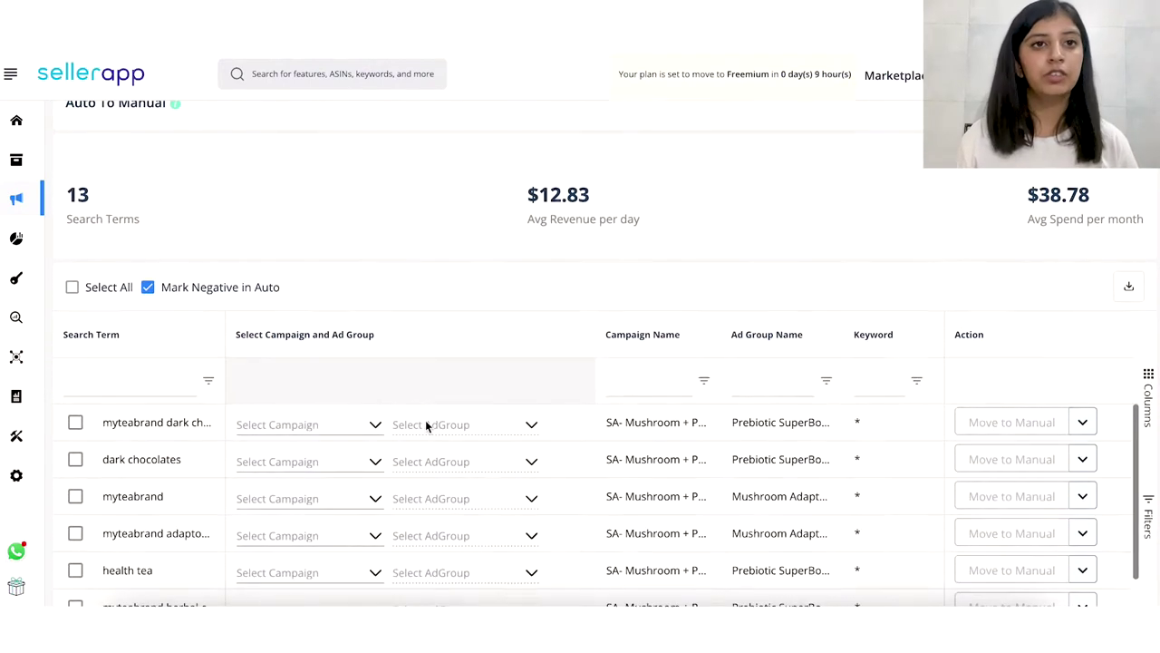
{"action": "scroll", "coordinate": [425, 420], "scroll_direction": "up", "scroll_amount": 1}
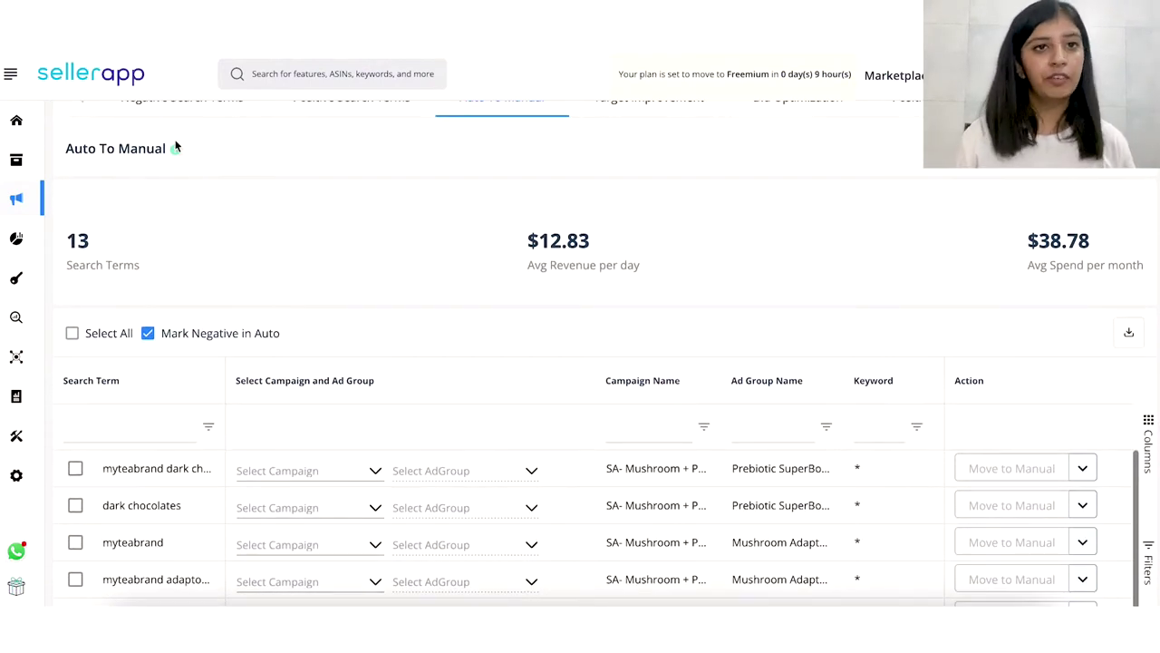
{"action": "mouse_move", "coordinate": [176, 149]}
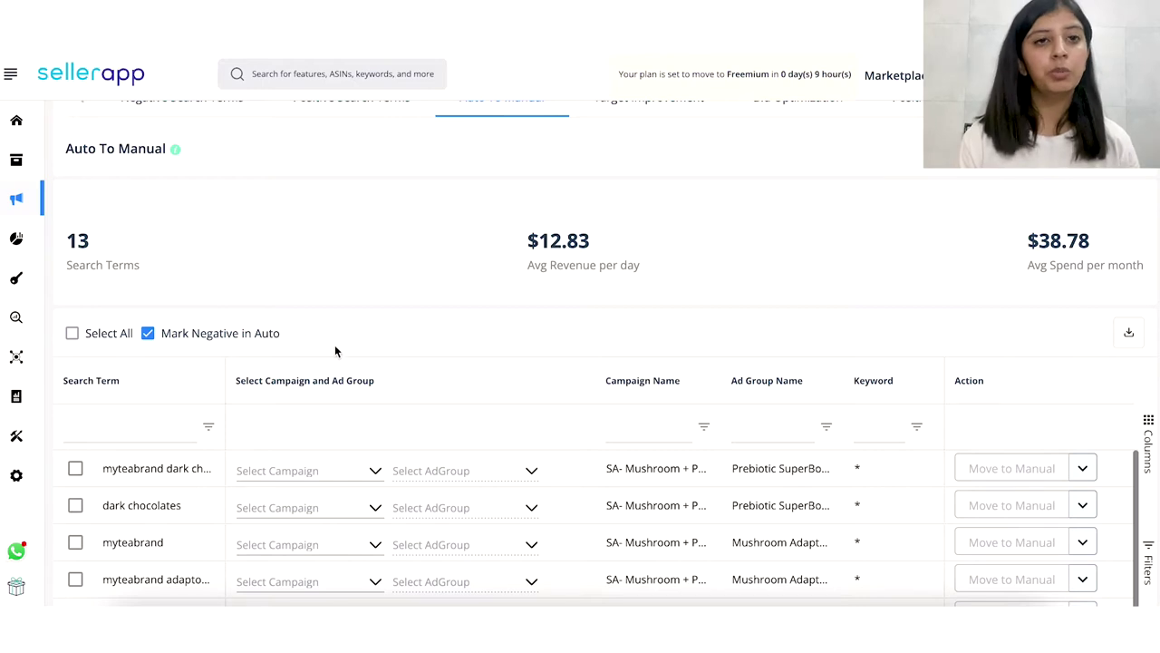
{"action": "scroll", "coordinate": [334, 352], "scroll_direction": "down", "scroll_amount": 2}
{"action": "scroll", "coordinate": [336, 351], "scroll_direction": "down", "scroll_amount": 3}
{"action": "scroll", "coordinate": [336, 352], "scroll_direction": "up", "scroll_amount": 6}
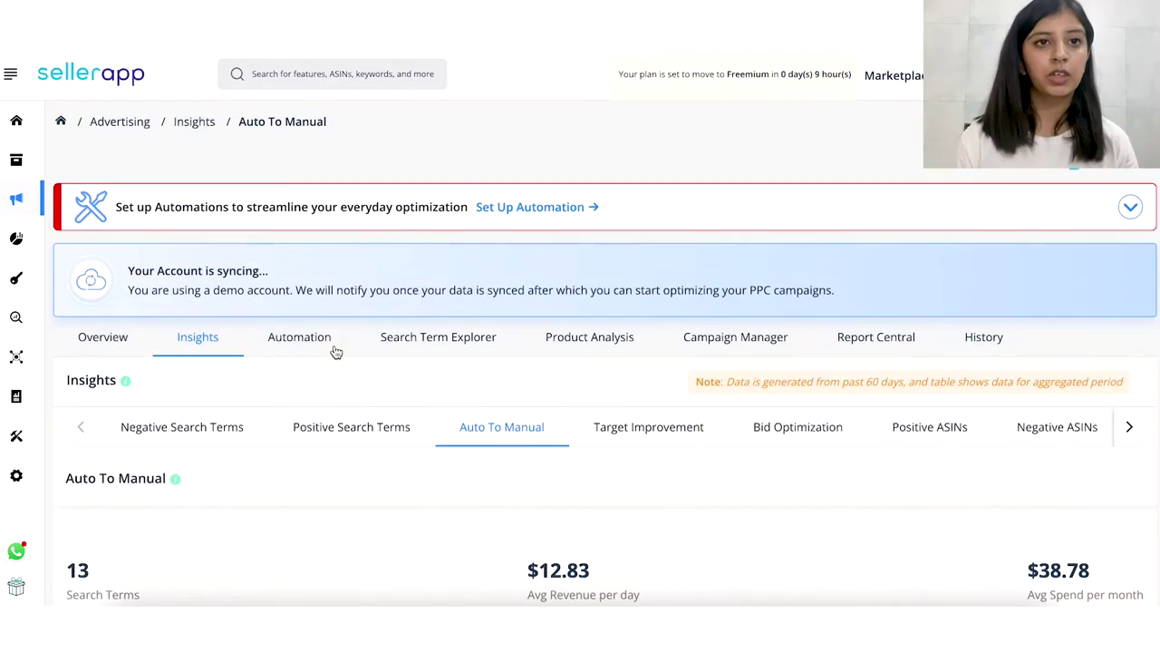
{"action": "scroll", "coordinate": [335, 351], "scroll_direction": "down", "scroll_amount": 5}
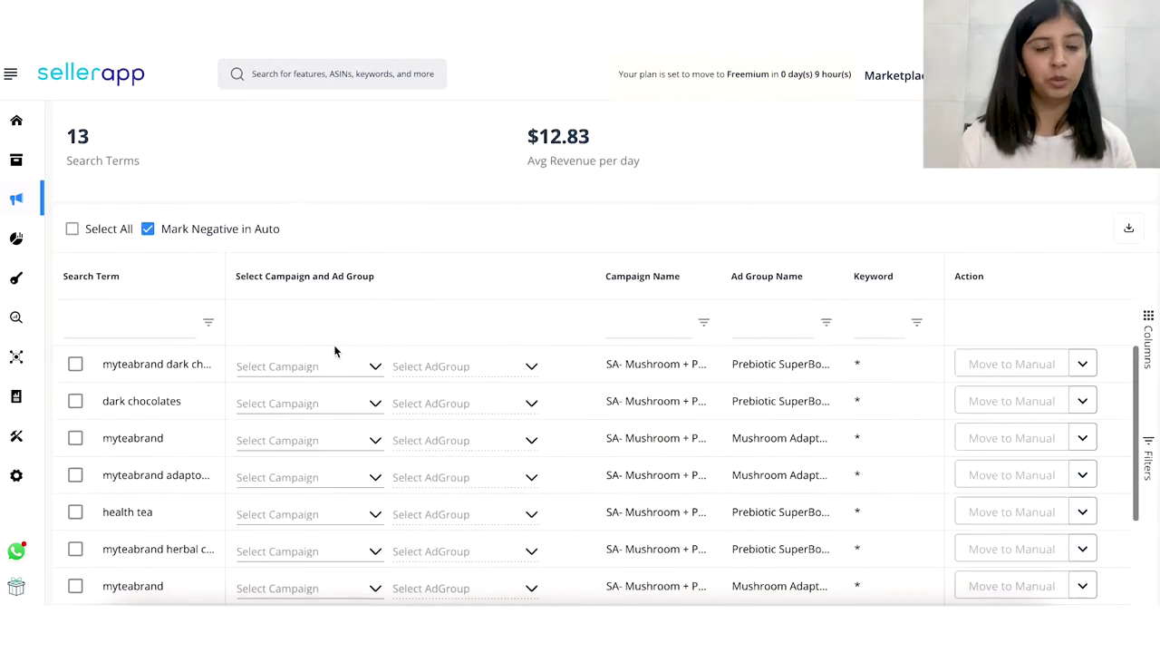
{"action": "scroll", "coordinate": [335, 352], "scroll_direction": "down", "scroll_amount": 2}
{"action": "scroll", "coordinate": [335, 351], "scroll_direction": "up", "scroll_amount": 2}
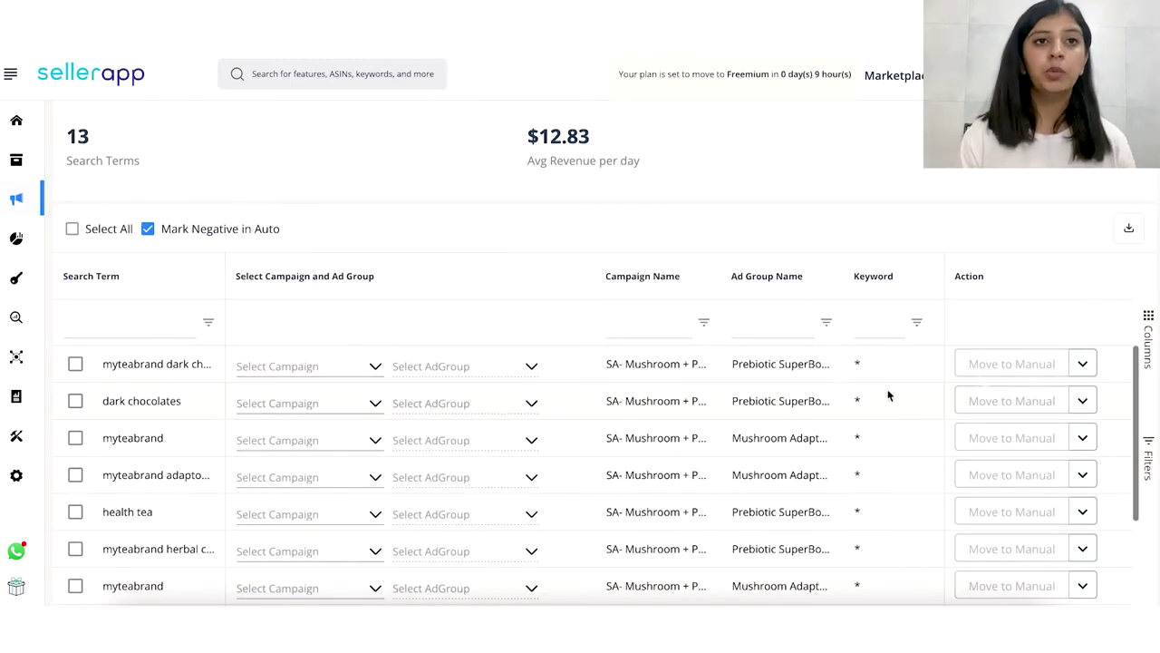
{"action": "left_click", "coordinate": [1082, 365]}
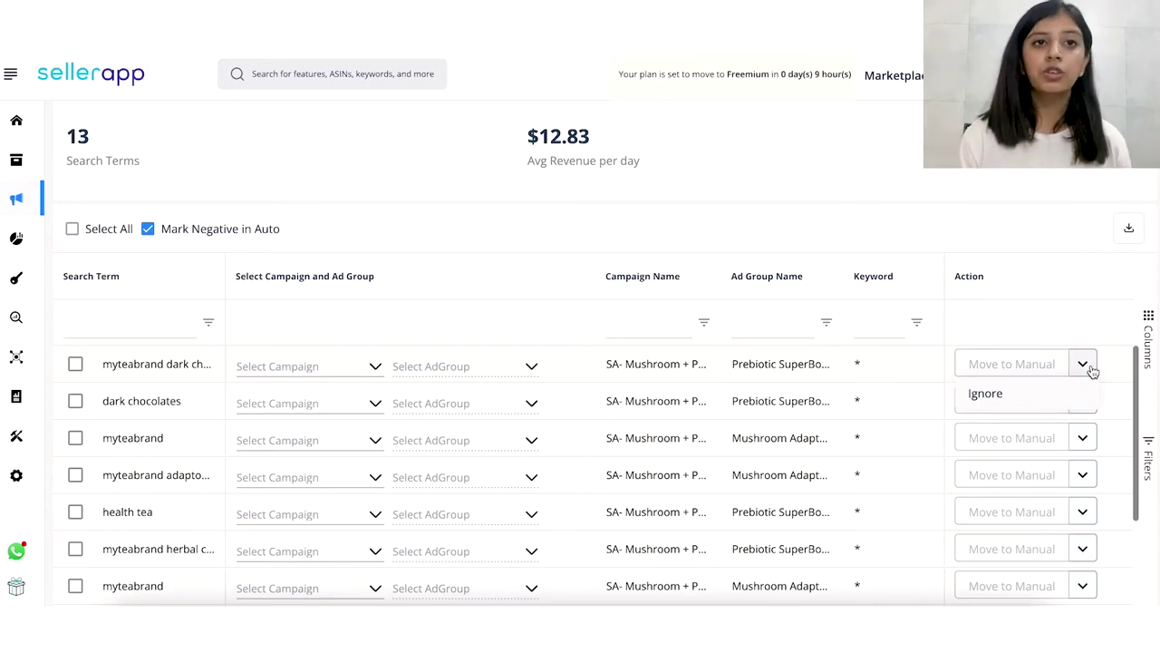
{"action": "left_click", "coordinate": [686, 441]}
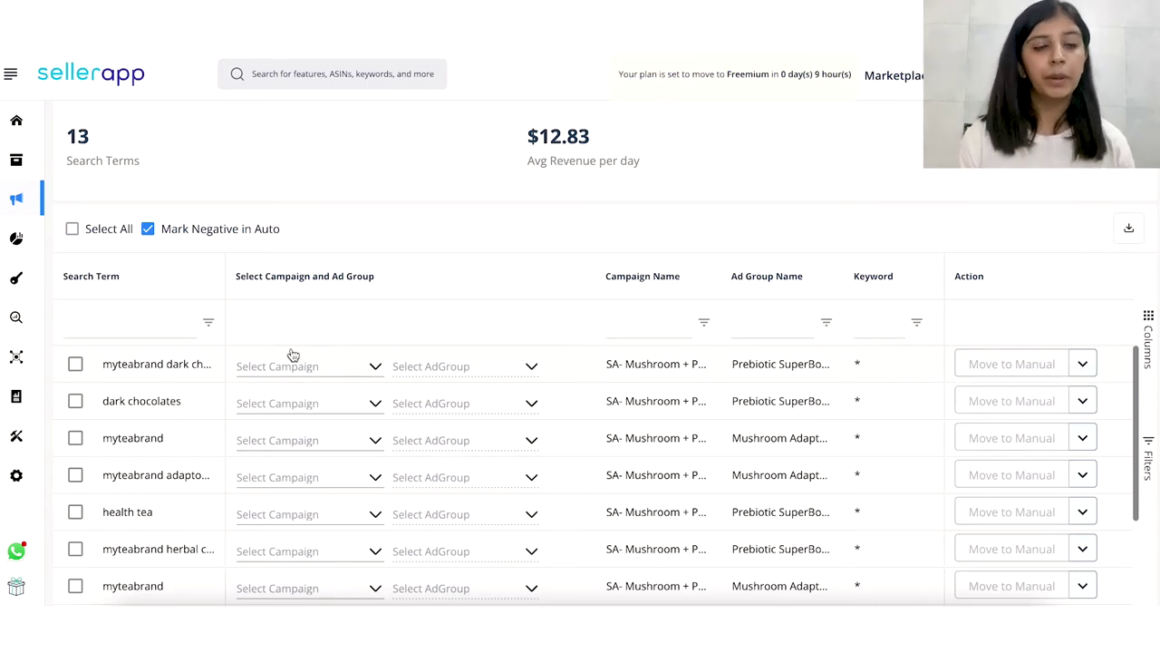
{"action": "left_click", "coordinate": [374, 368]}
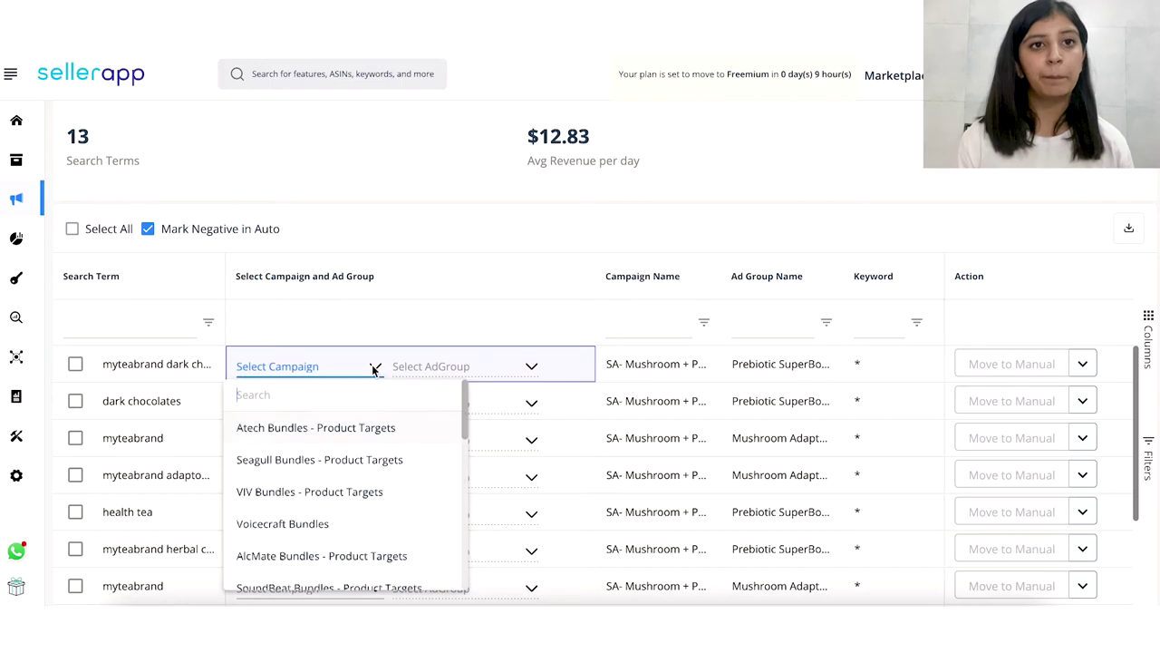
{"action": "left_click", "coordinate": [530, 366]}
{"action": "left_click", "coordinate": [529, 367]}
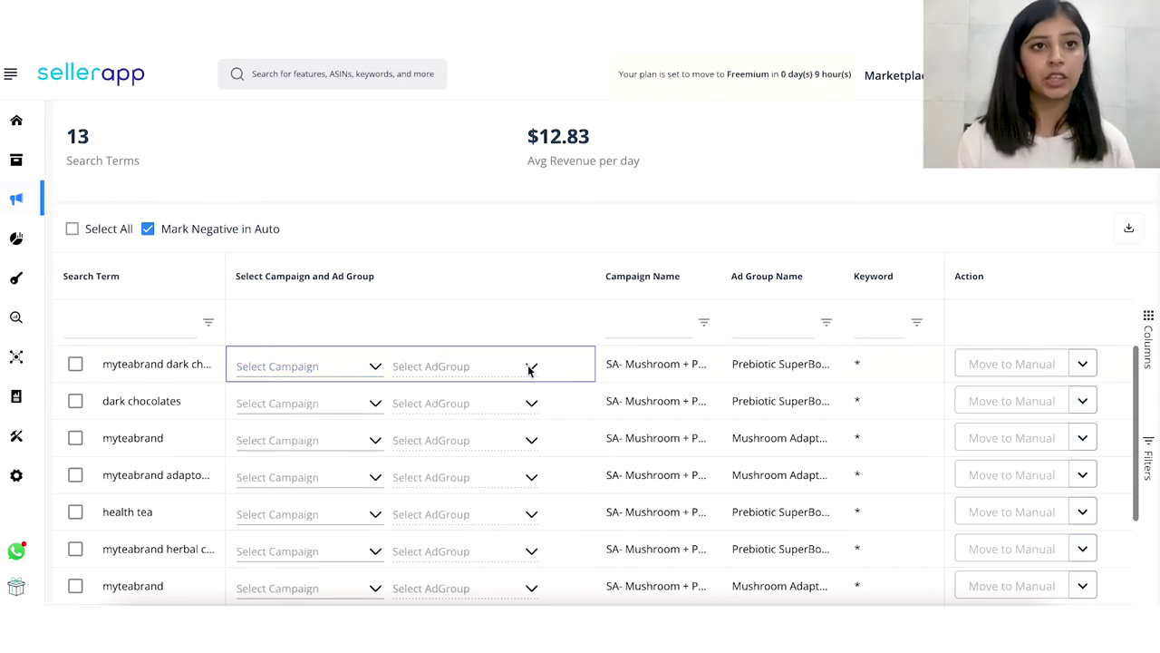
{"action": "scroll", "coordinate": [460, 324], "scroll_direction": "down", "scroll_amount": 5}
{"action": "scroll", "coordinate": [829, 492], "scroll_direction": "right", "scroll_amount": 8}
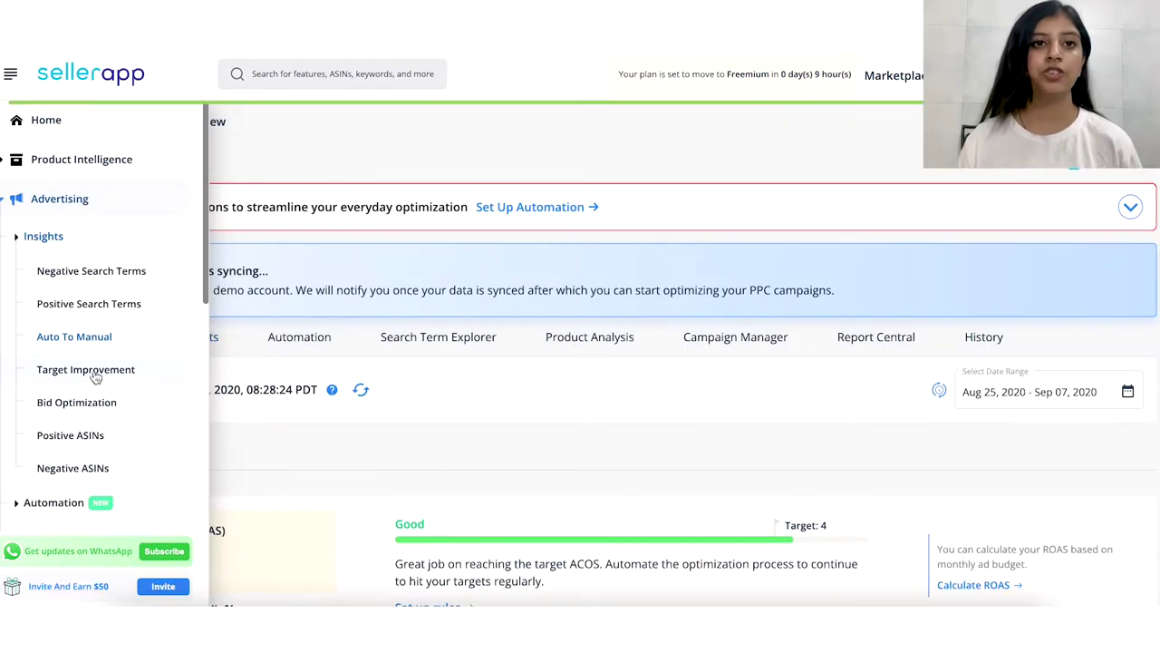
Step: Open Target Improvement and review its 25 terms, 15.52% ACoS and $2.95k revenue stats
{"action": "left_click", "coordinate": [86, 370]}
{"action": "scroll", "coordinate": [436, 449], "scroll_direction": "down", "scroll_amount": 3}
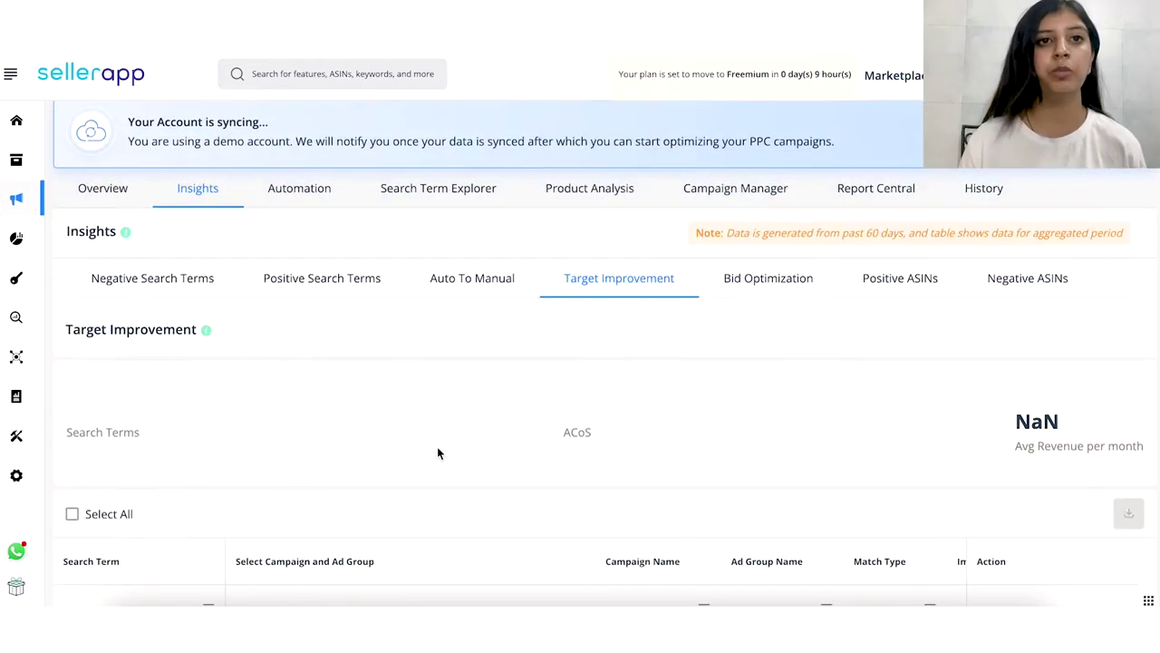
{"action": "scroll", "coordinate": [439, 453], "scroll_direction": "down", "scroll_amount": 5}
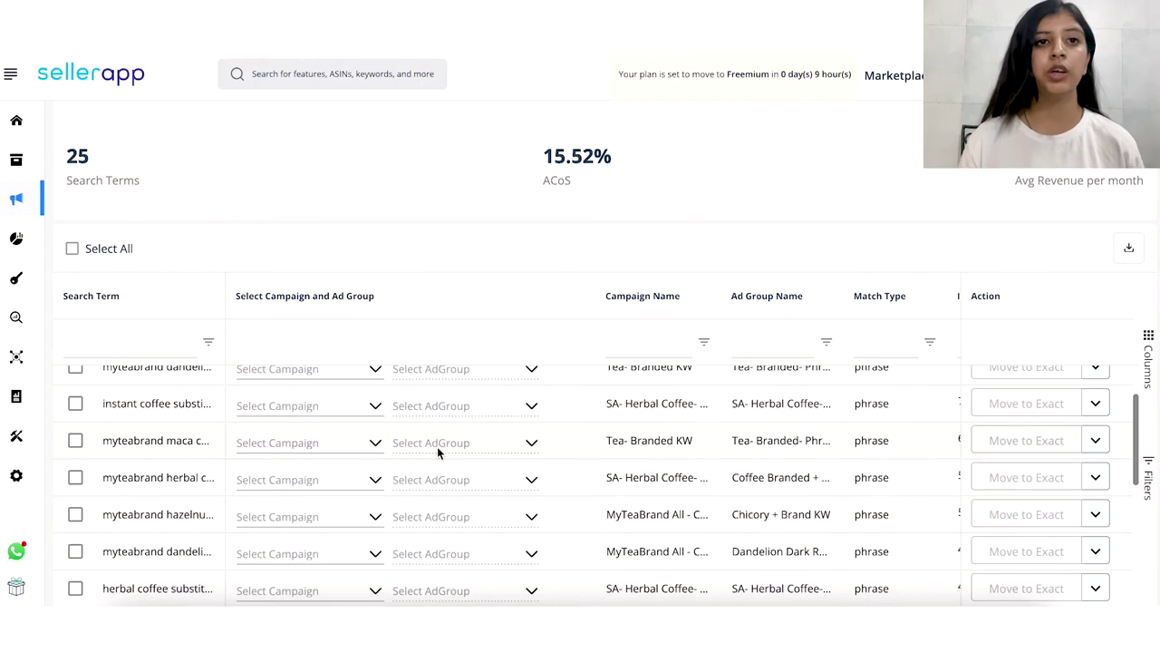
{"action": "scroll", "coordinate": [466, 181], "scroll_direction": "down", "scroll_amount": 1}
{"action": "scroll", "coordinate": [465, 181], "scroll_direction": "up", "scroll_amount": 3}
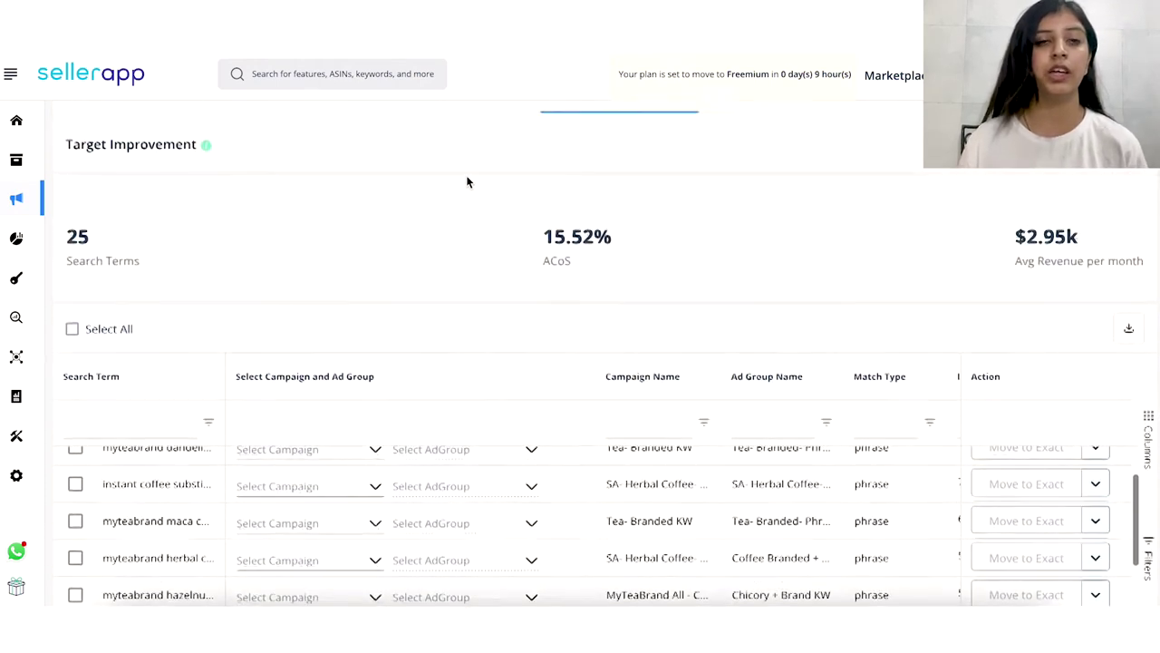
{"action": "mouse_move", "coordinate": [205, 191]}
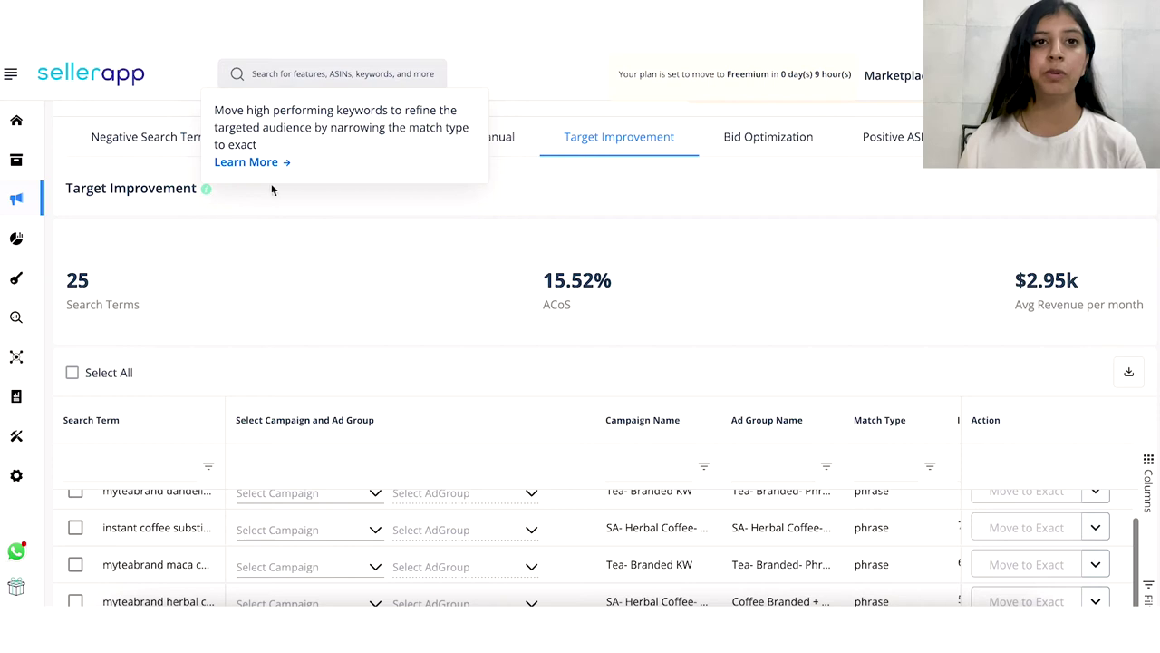
{"action": "scroll", "coordinate": [1062, 410], "scroll_direction": "down", "scroll_amount": 3}
Step: Check the Action choices for the first two search terms and scroll the table right
{"action": "left_click", "coordinate": [1097, 355]}
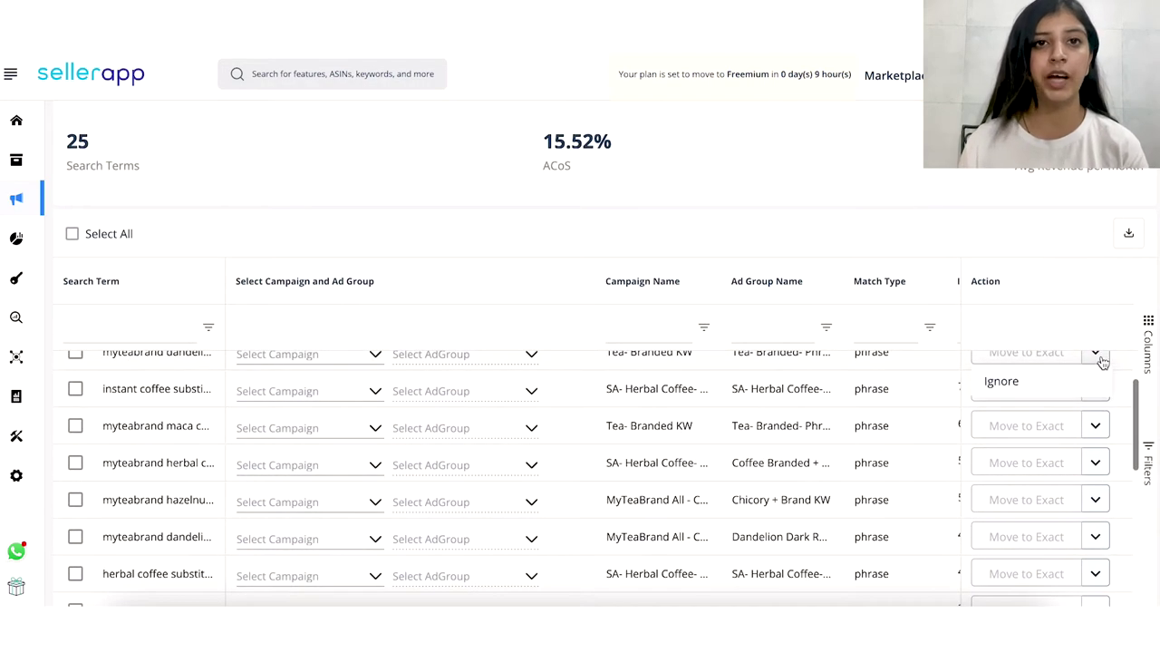
{"action": "left_click", "coordinate": [1097, 413]}
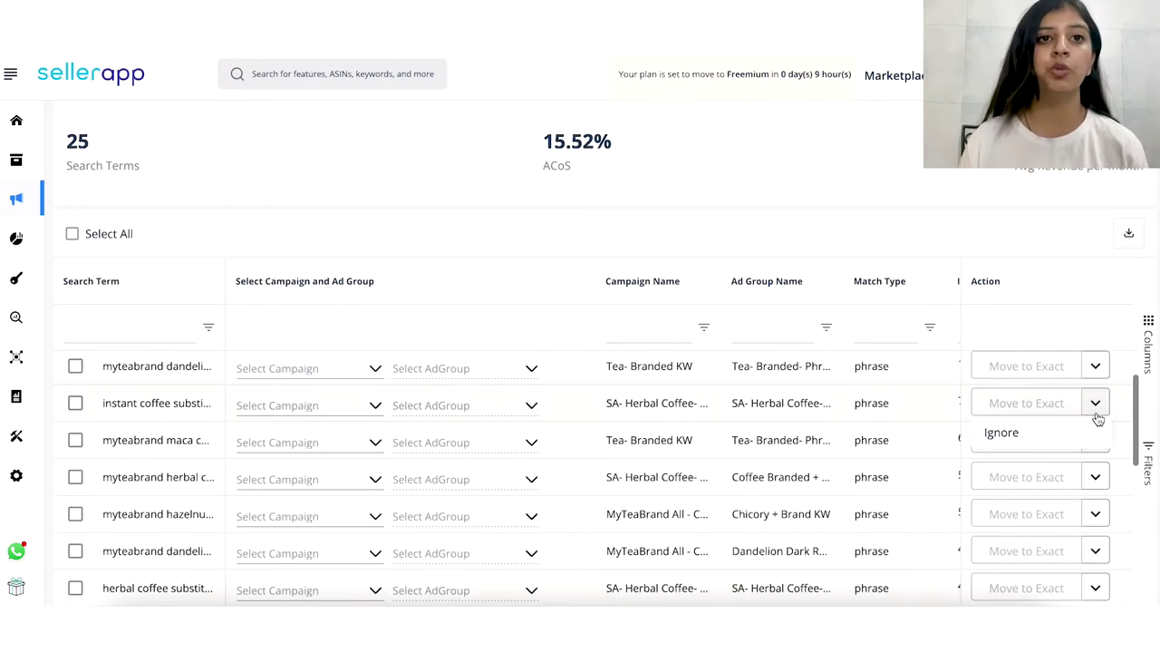
{"action": "left_click", "coordinate": [906, 180]}
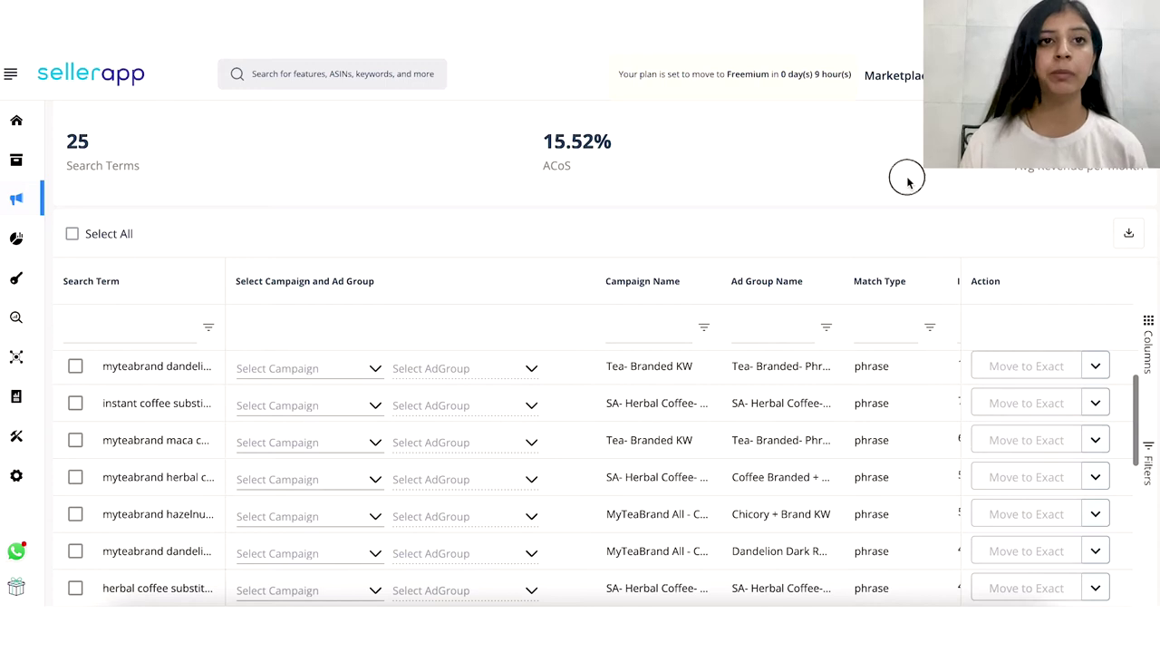
{"action": "scroll", "coordinate": [907, 181], "scroll_direction": "down", "scroll_amount": 3}
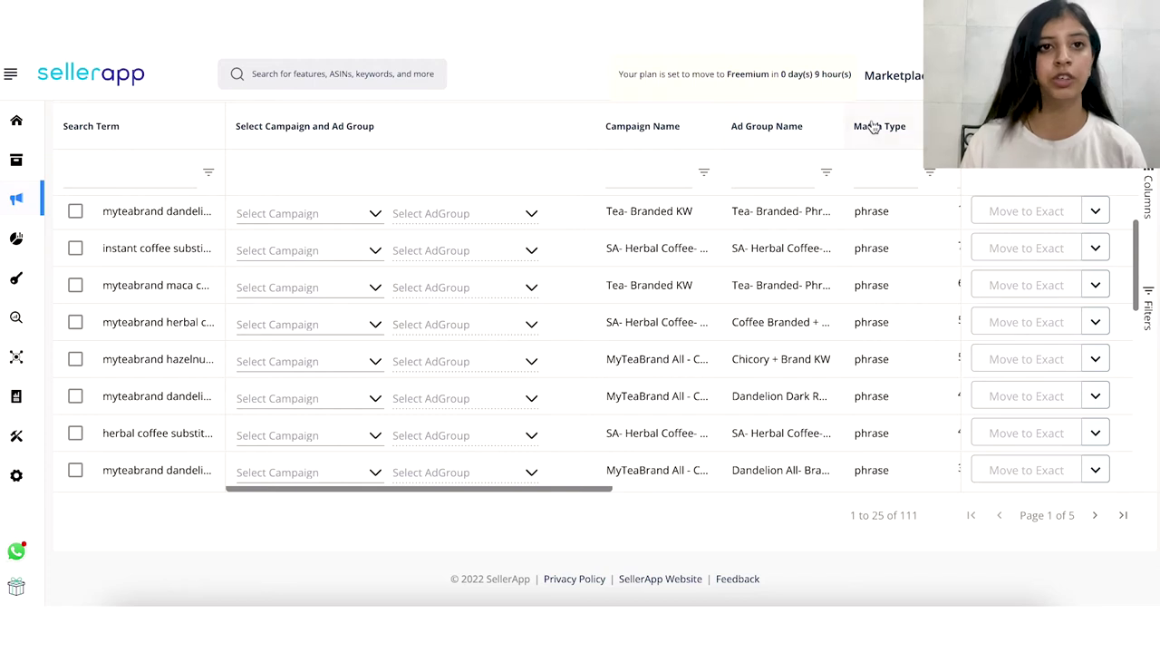
{"action": "left_click_drag", "start_coordinate": [492, 489], "coordinate": [777, 483]}
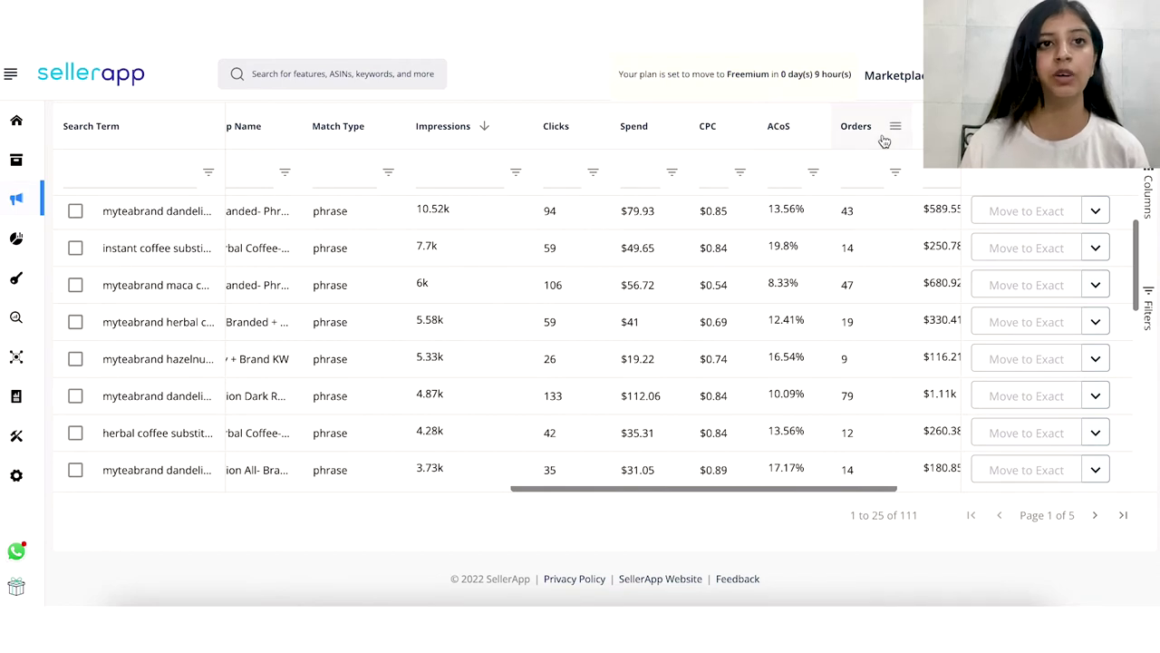
Step: Open Bid Optimization and scroll down to its table of suggested bids
{"action": "mouse_move", "coordinate": [44, 249]}
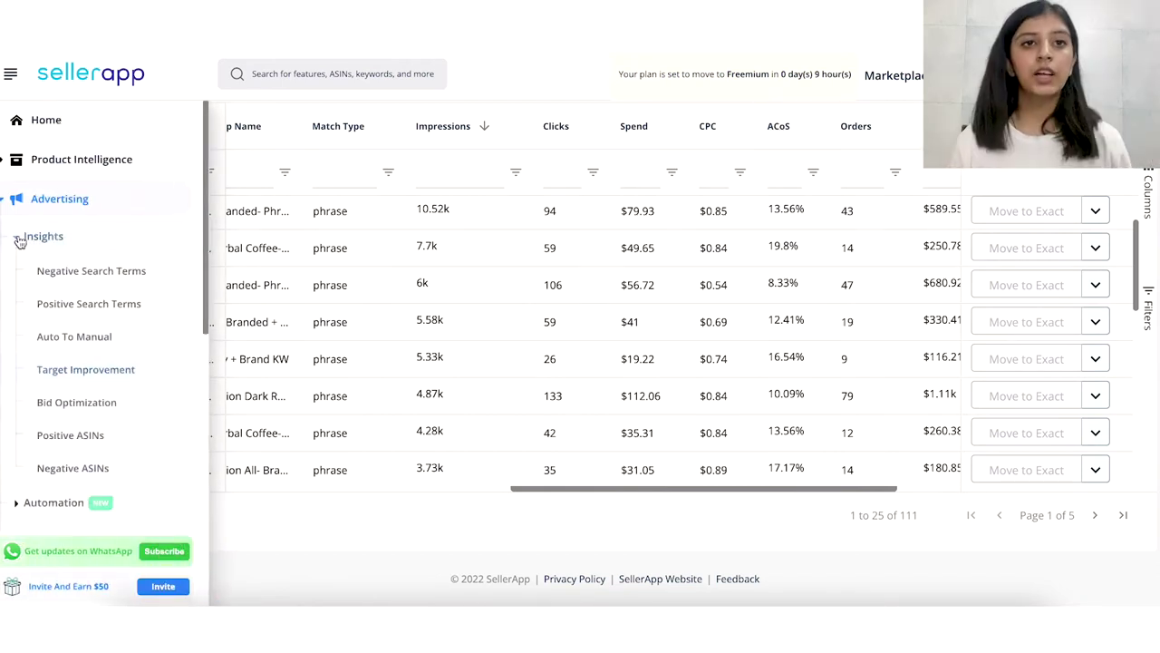
{"action": "left_click", "coordinate": [80, 410]}
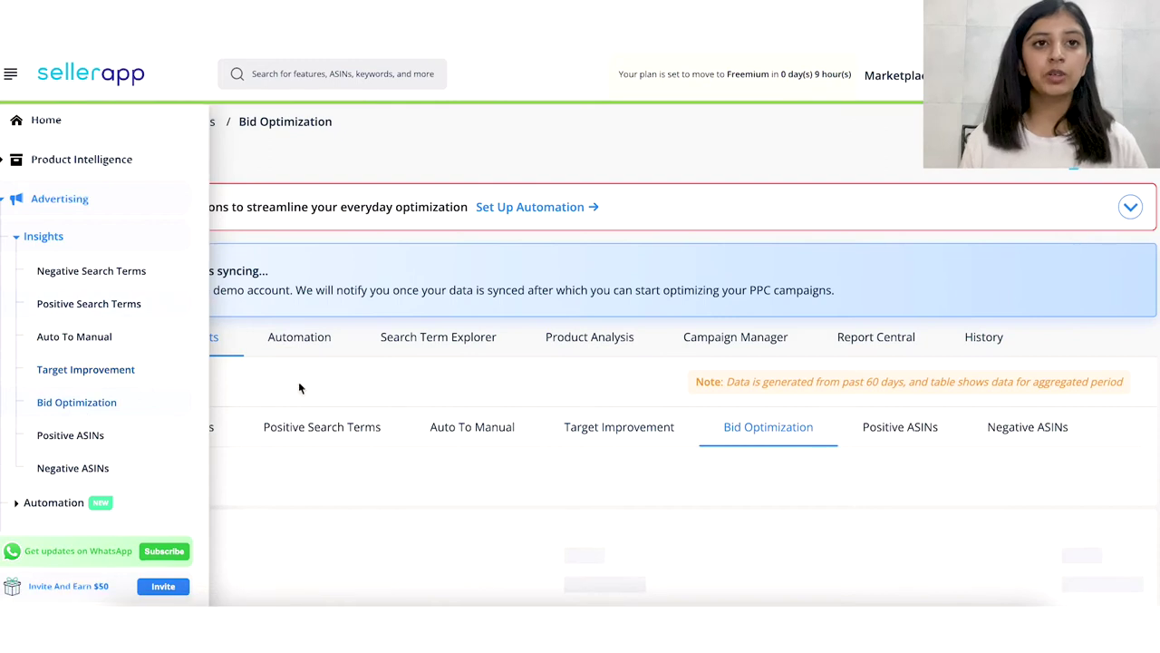
{"action": "scroll", "coordinate": [340, 420], "scroll_direction": "down", "scroll_amount": 1}
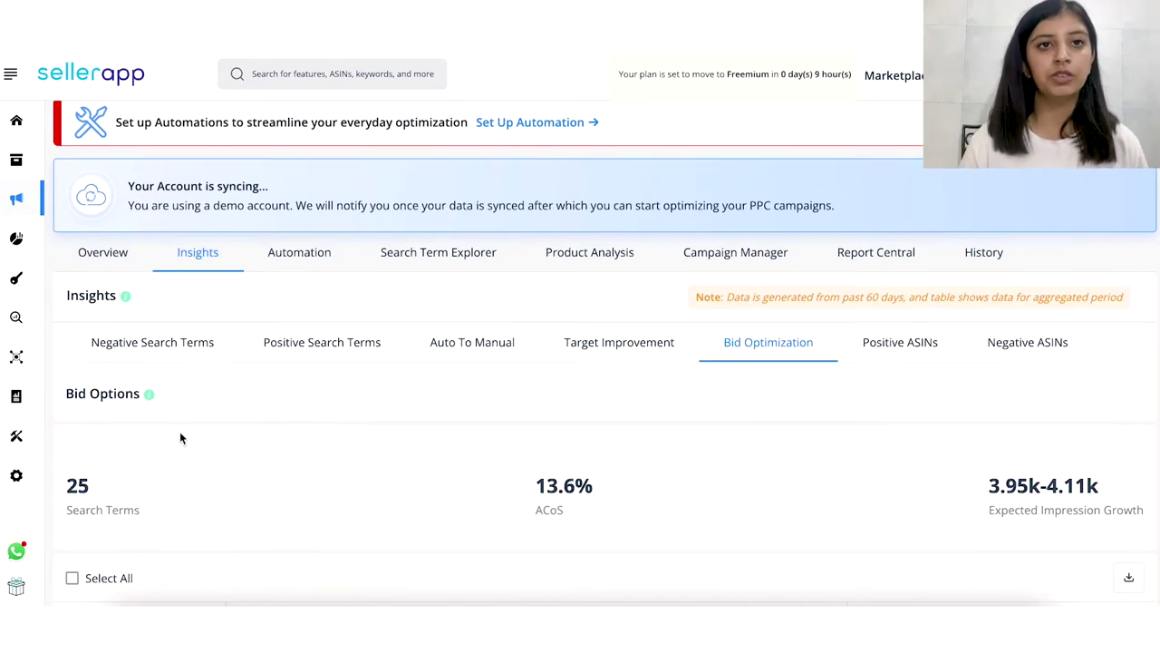
{"action": "scroll", "coordinate": [181, 435], "scroll_direction": "down", "scroll_amount": 1}
{"action": "mouse_move", "coordinate": [150, 301]}
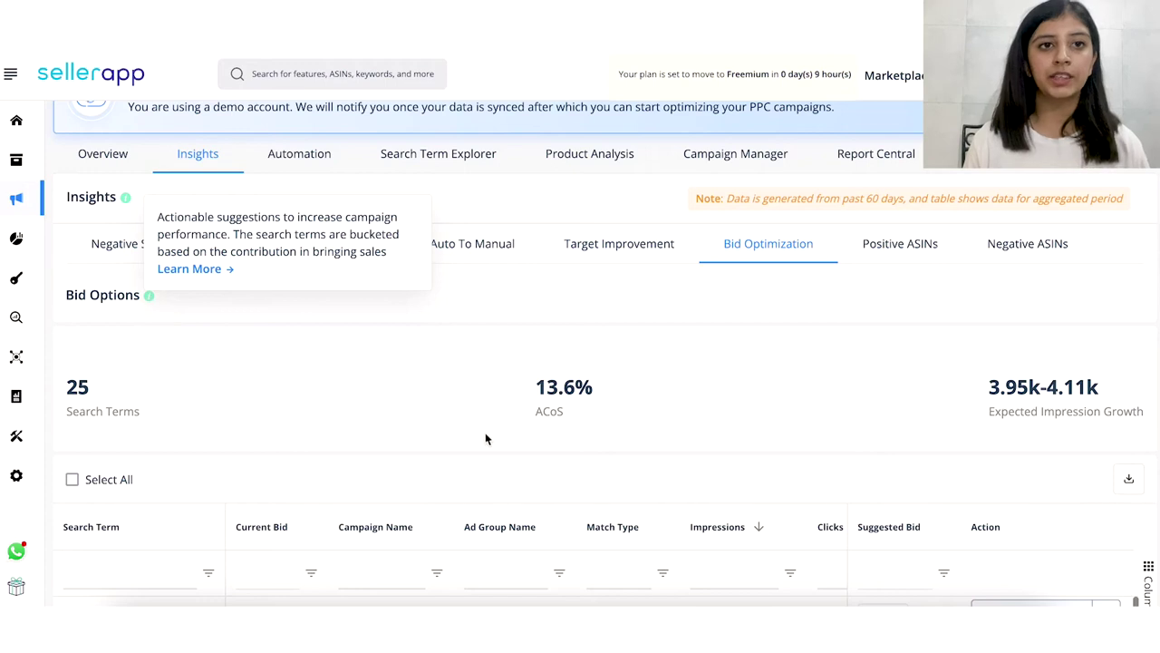
{"action": "scroll", "coordinate": [483, 435], "scroll_direction": "down", "scroll_amount": 3}
Step: Inspect the Action dropdown choices for the first and third bid suggestions
{"action": "left_click", "coordinate": [1106, 371]}
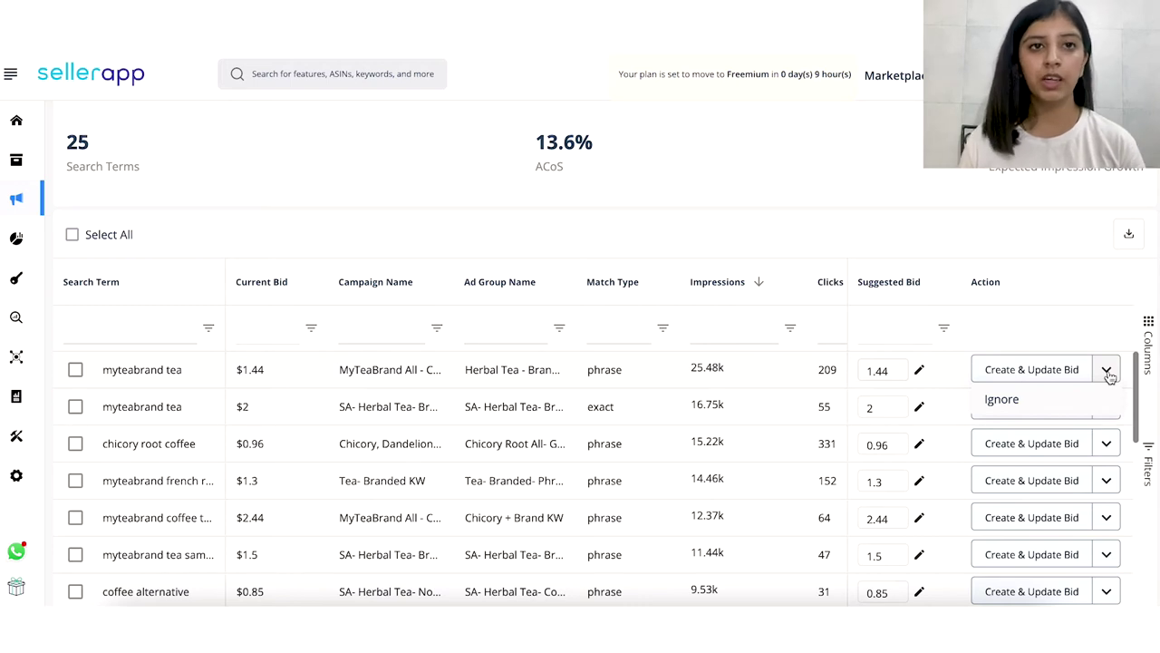
{"action": "left_click", "coordinate": [784, 281]}
{"action": "scroll", "coordinate": [723, 238], "scroll_direction": "up", "scroll_amount": 2}
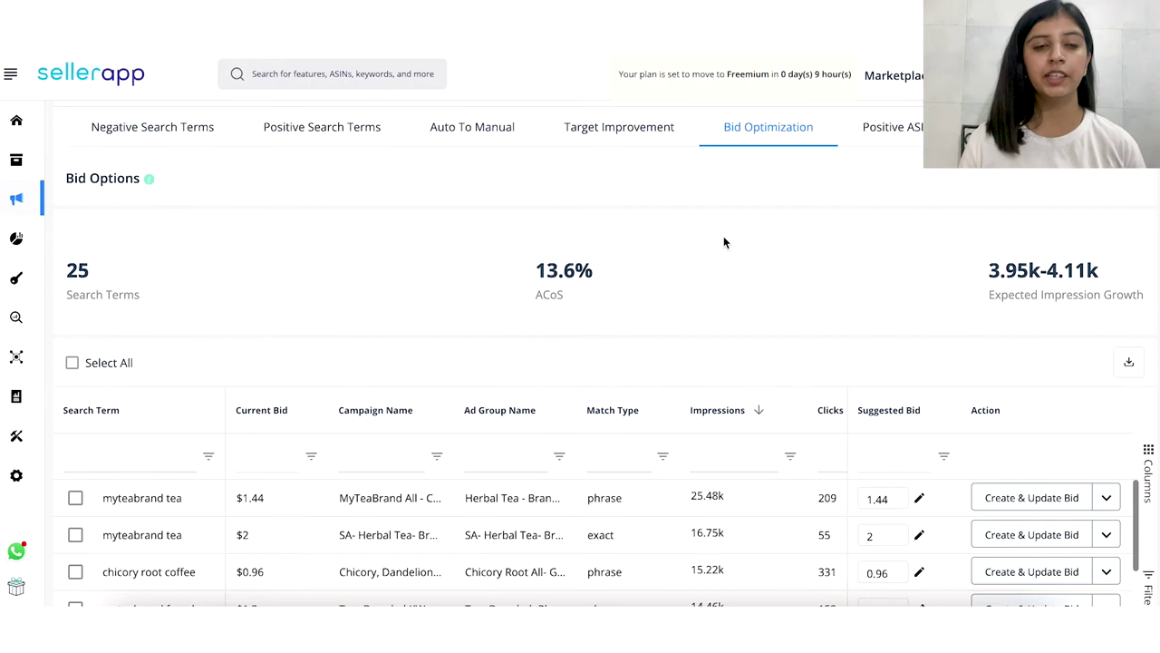
{"action": "scroll", "coordinate": [723, 241], "scroll_direction": "down", "scroll_amount": 3}
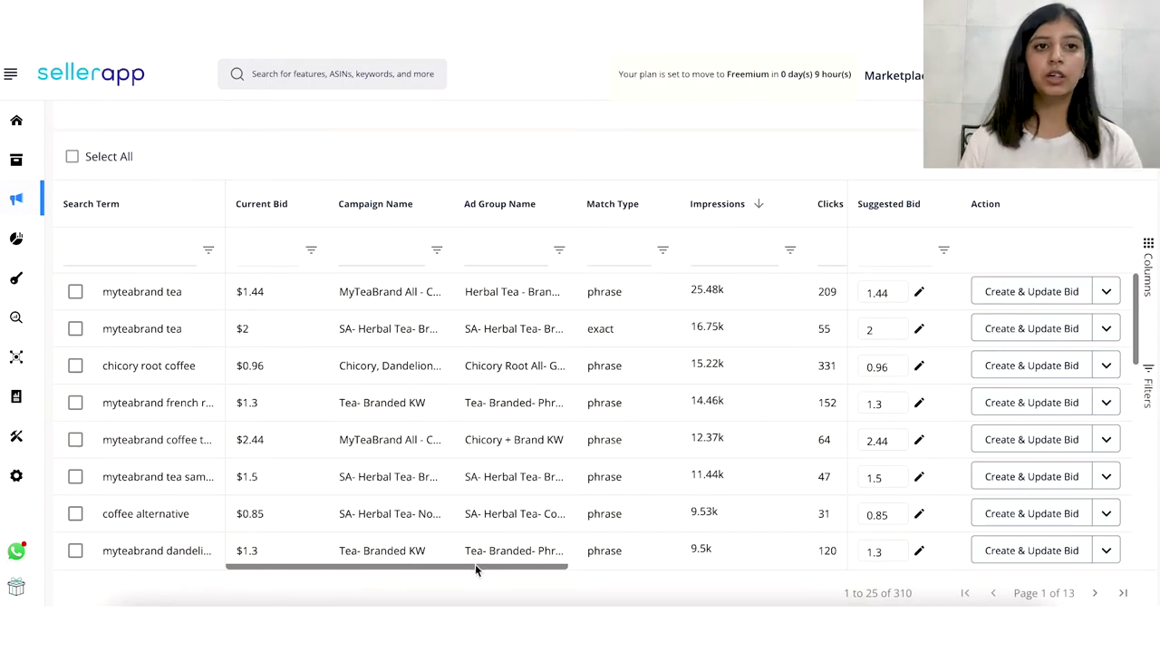
{"action": "left_click", "coordinate": [1106, 365]}
{"action": "left_click", "coordinate": [1108, 291]}
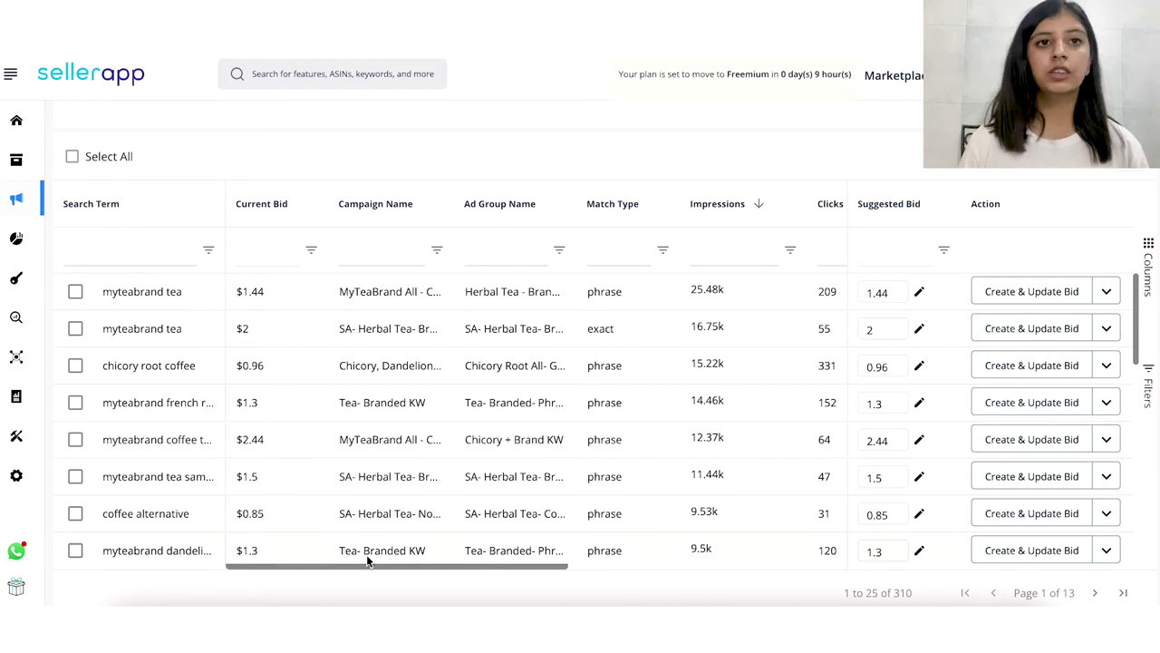
{"action": "mouse_move", "coordinate": [78, 302]}
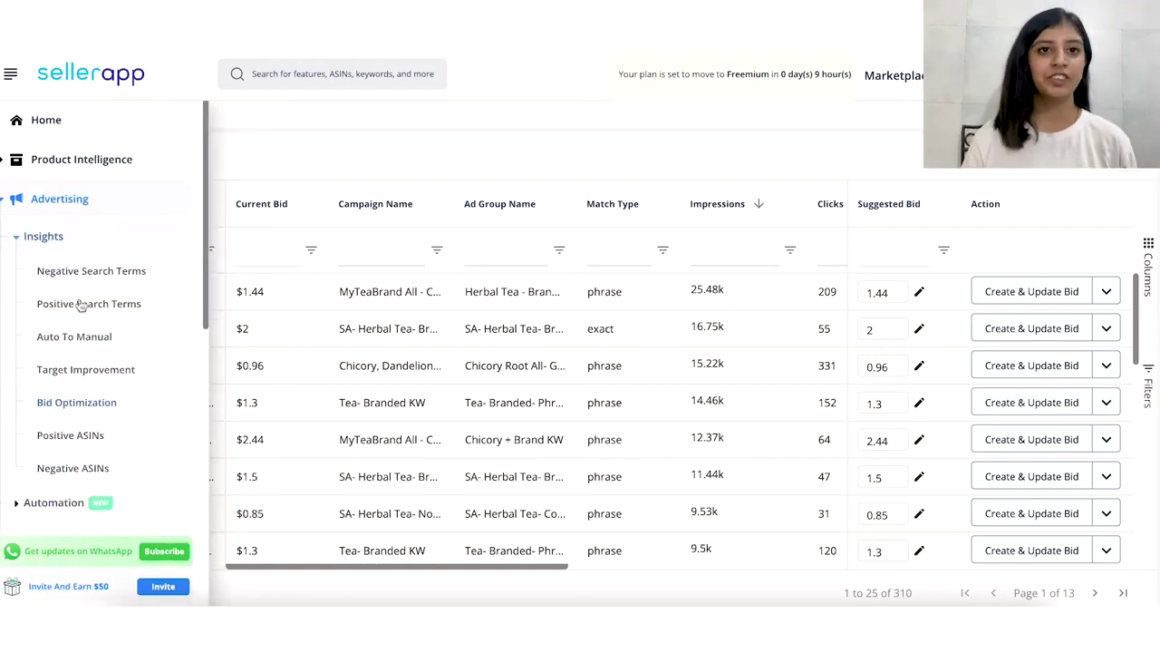
Step: Open Positive ASINs and review its 7.7% ACoS, $7.34k revenue and Track ASIN table
{"action": "left_click", "coordinate": [95, 444]}
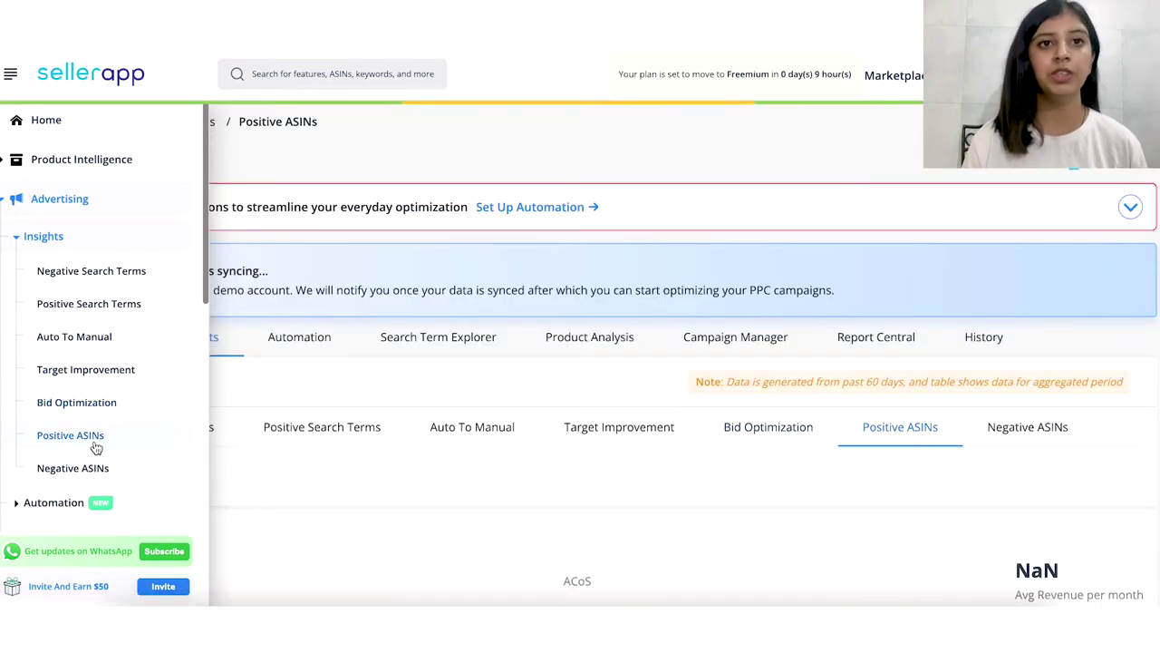
{"action": "scroll", "coordinate": [434, 462], "scroll_direction": "down", "scroll_amount": 3}
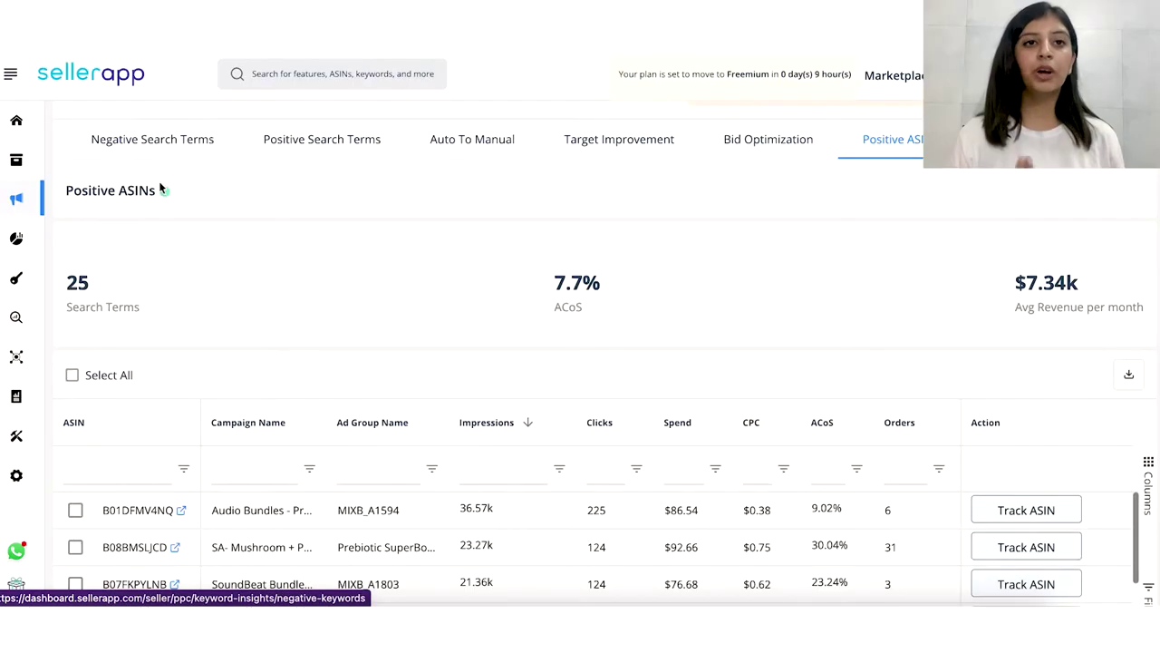
{"action": "mouse_move", "coordinate": [164, 192]}
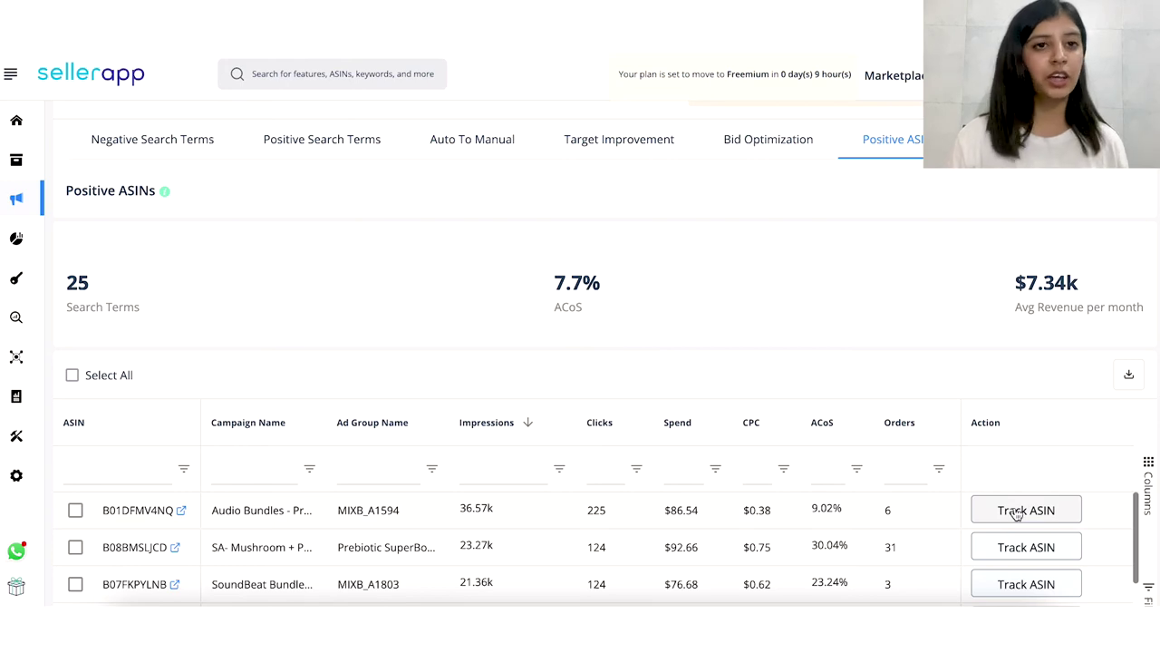
Step: Open Negative ASINs and scroll its 170-row table to a row's Mark Negative dropdown
{"action": "left_click", "coordinate": [1027, 139]}
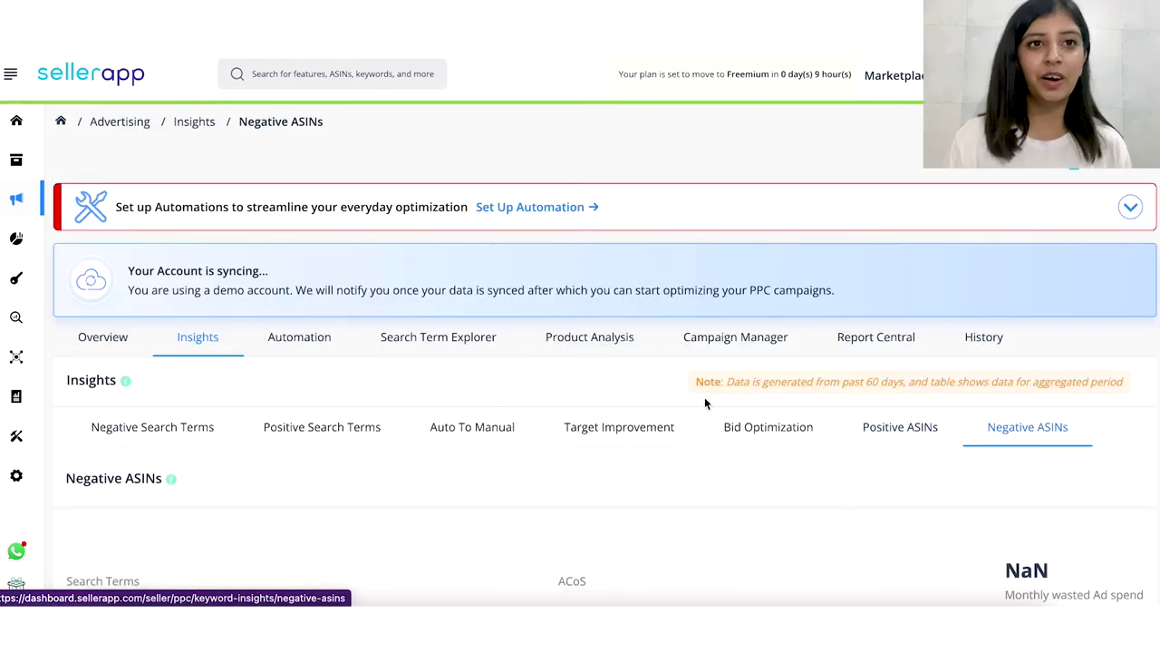
{"action": "scroll", "coordinate": [704, 404], "scroll_direction": "down", "scroll_amount": 3}
{"action": "scroll", "coordinate": [704, 403], "scroll_direction": "down", "scroll_amount": 3}
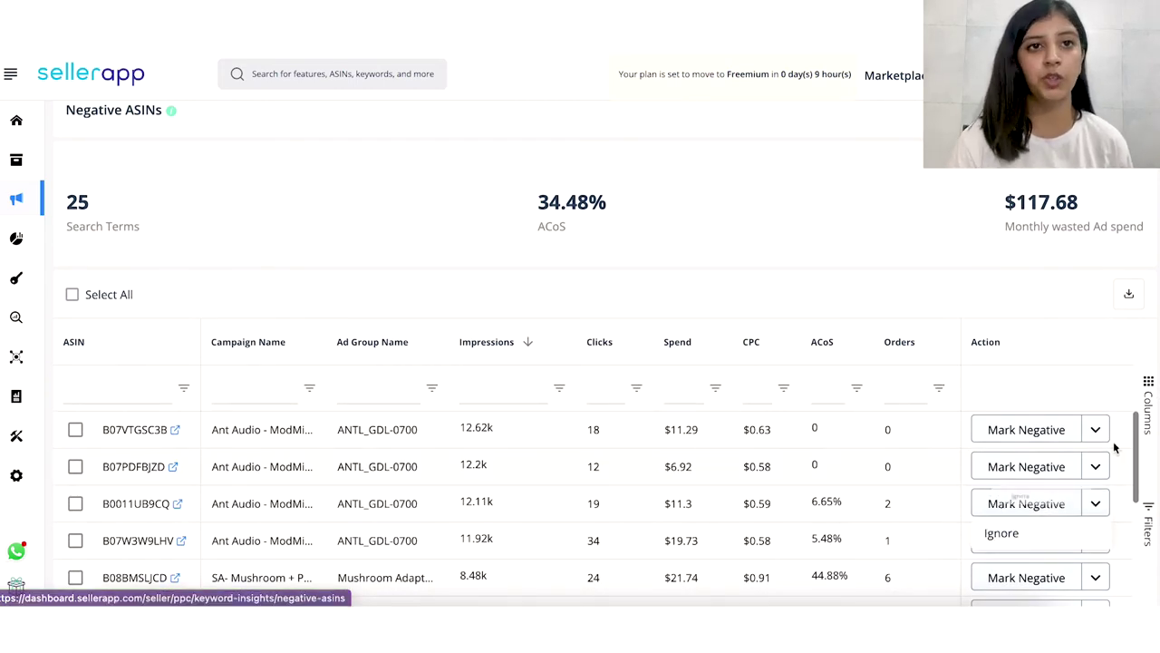
{"action": "scroll", "coordinate": [1096, 472], "scroll_direction": "down", "scroll_amount": 3}
{"action": "mouse_move", "coordinate": [1102, 397]}
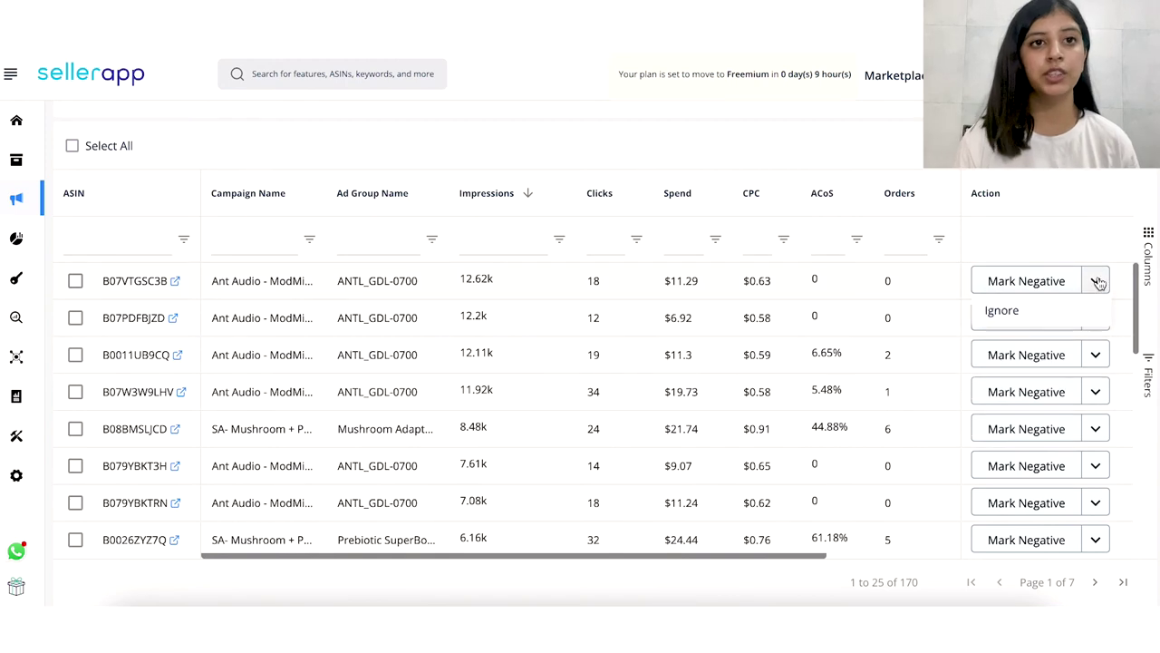